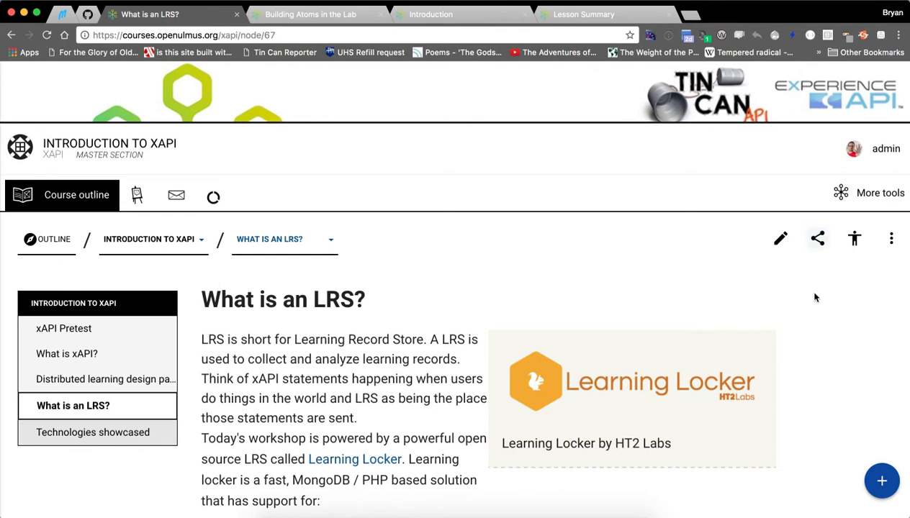
Step: View and close the More tools overlay, and check the page choices around What is an LRS?
click(837, 193)
click(894, 81)
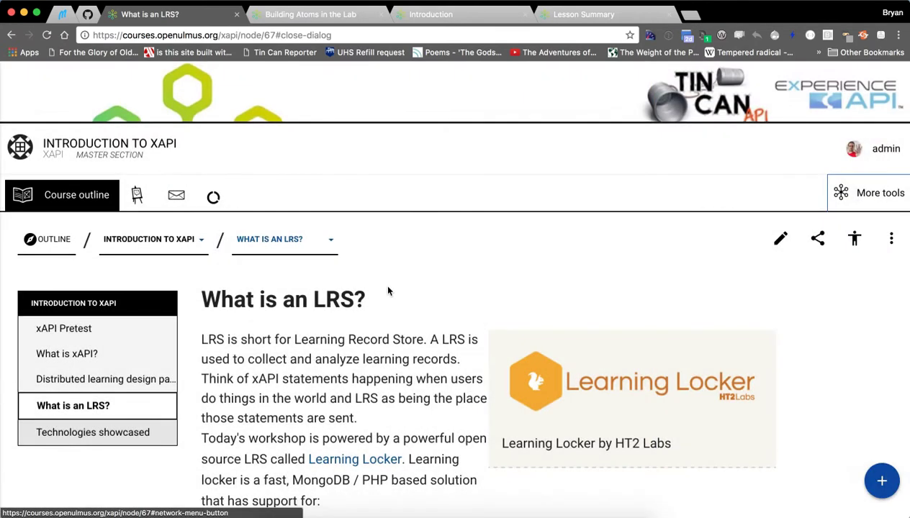
click(321, 247)
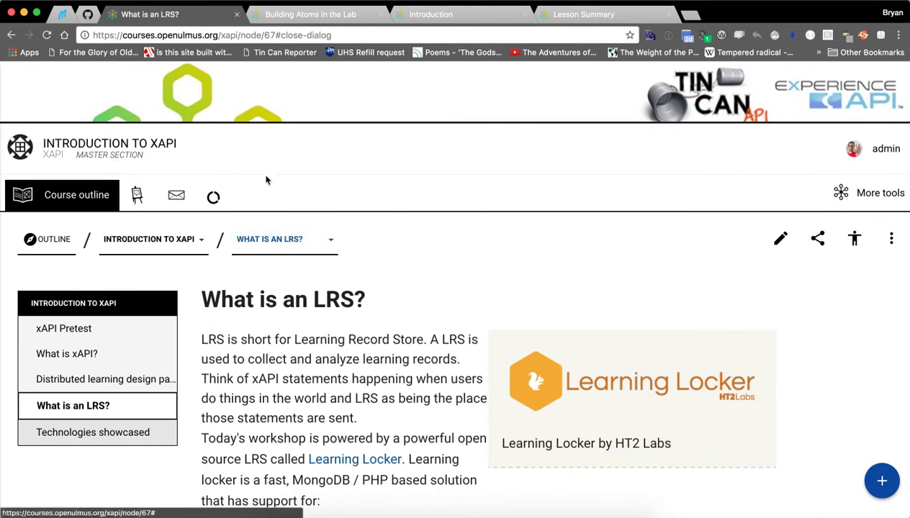
Step: Read through the What is an LRS? page and continue to the Technologies showcased page
scroll(461, 302, down, 5)
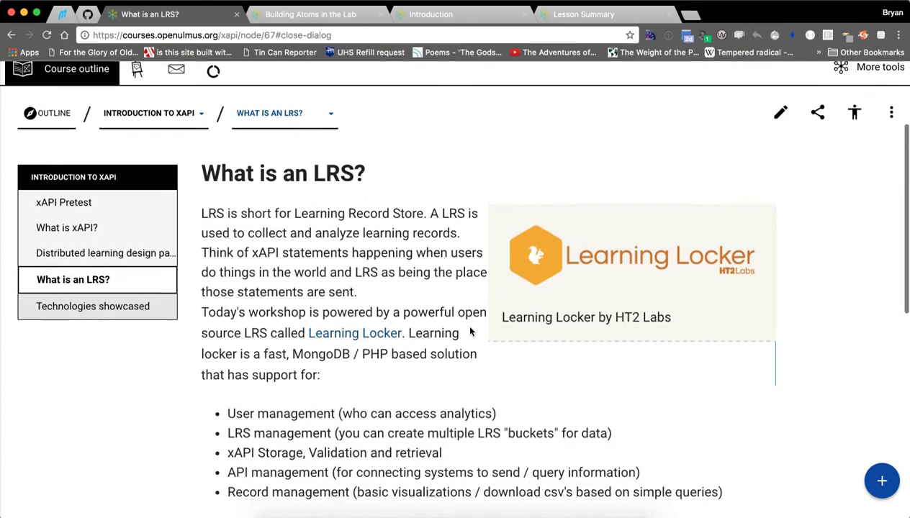
scroll(808, 338, down, 6)
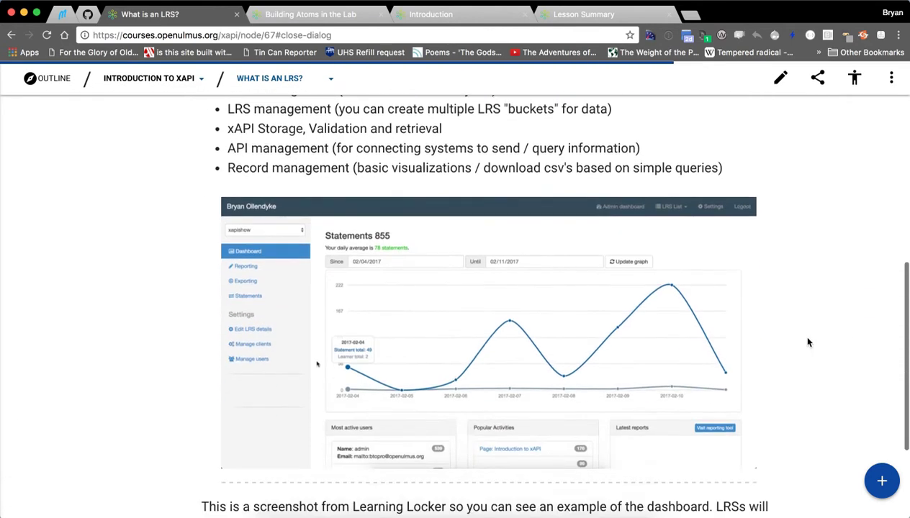
click(735, 439)
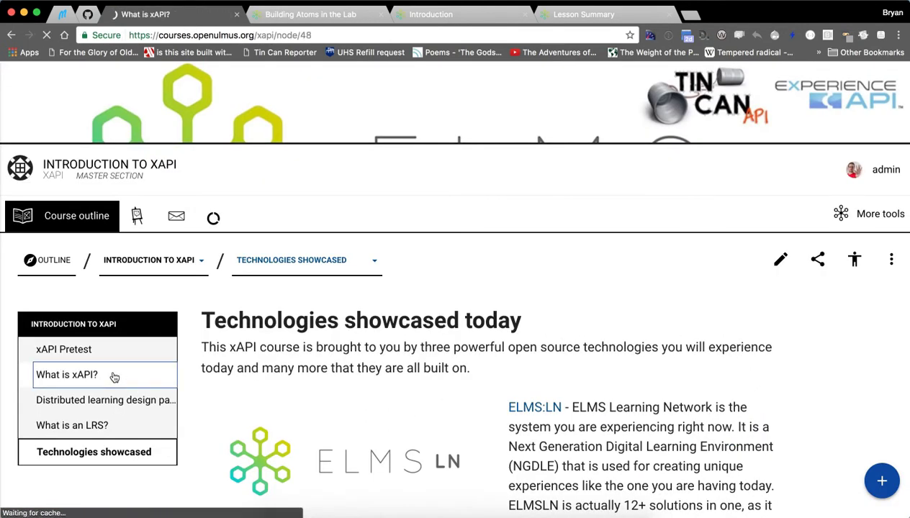
Step: Jump between the Reading xAPI Statements and Knowledge Check sections of the What is xAPI? page, and return to its top
click(108, 401)
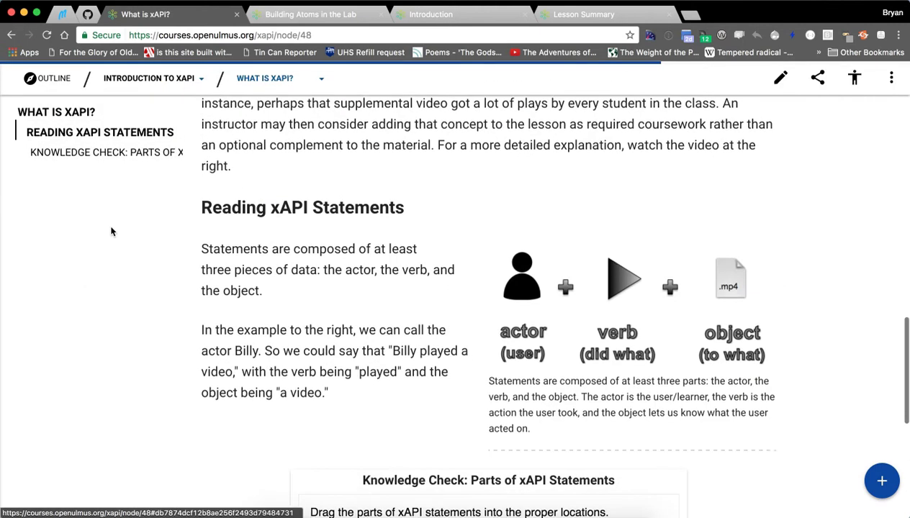
click(115, 151)
click(121, 132)
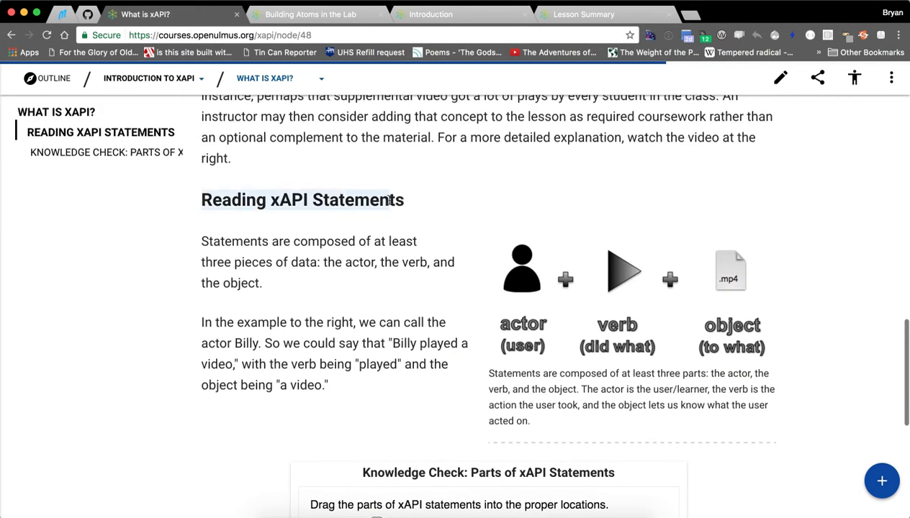
click(70, 113)
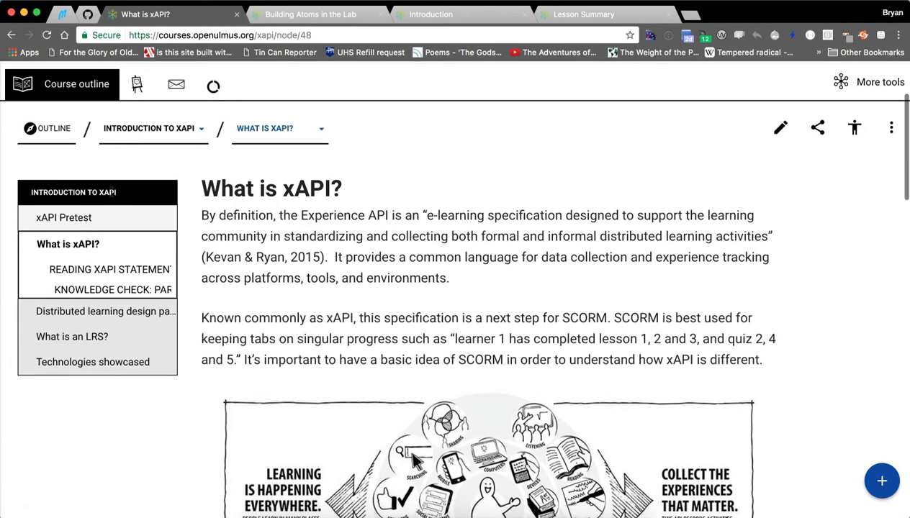
Step: Switch to the What uses xAPI? lesson and view its LMSs and NGDLEs pages, ending on NGDLEs
click(149, 132)
click(172, 207)
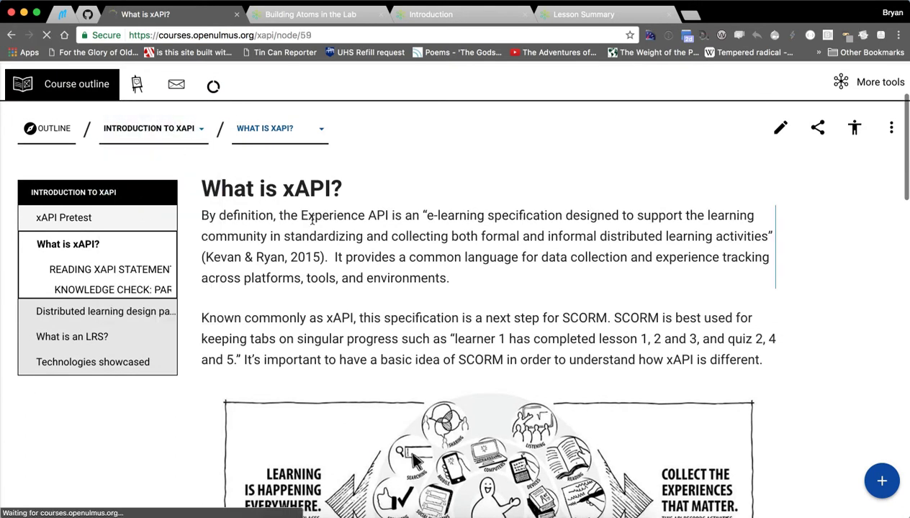
click(82, 380)
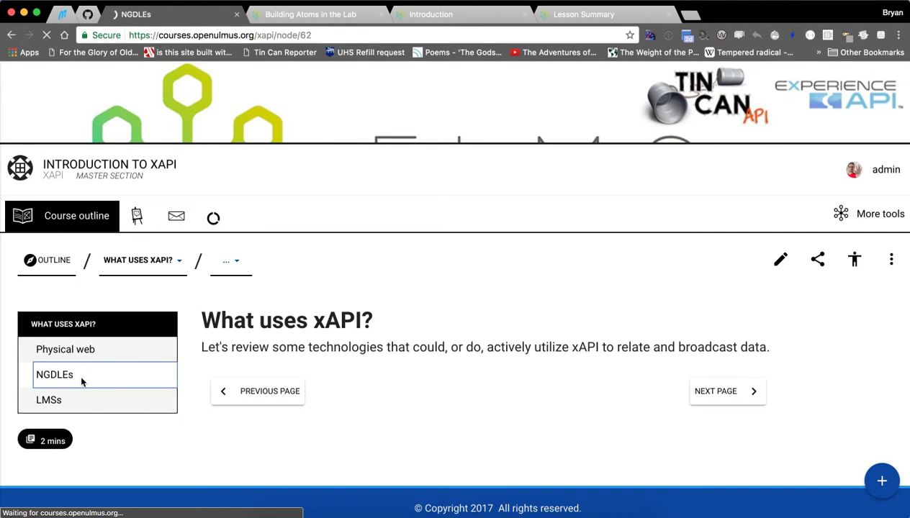
click(84, 406)
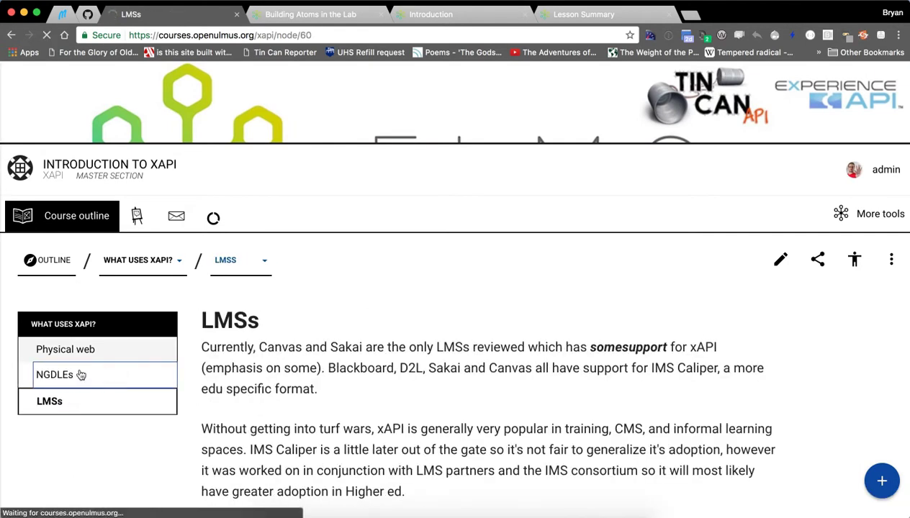
click(91, 375)
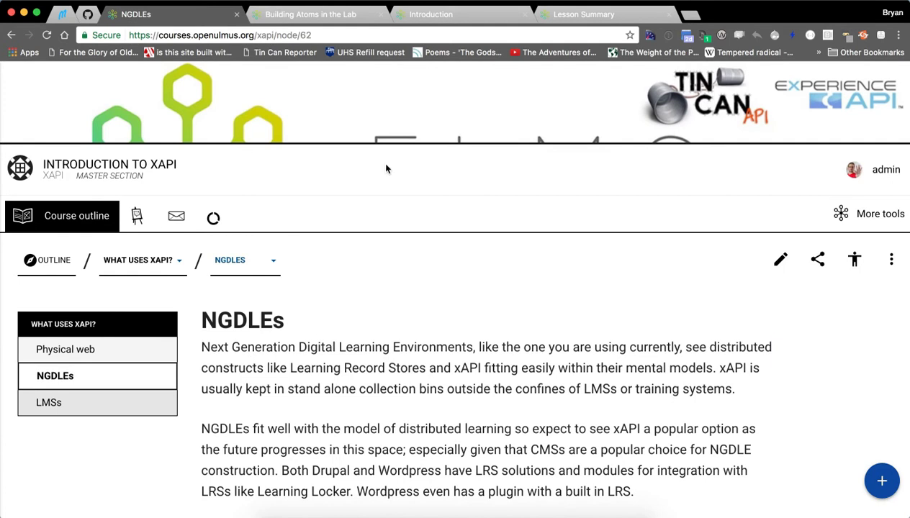
Step: Switch to the Physics Behind the Headlines course and look through the Building Atoms in the Lab page, including its atom simulation
click(320, 18)
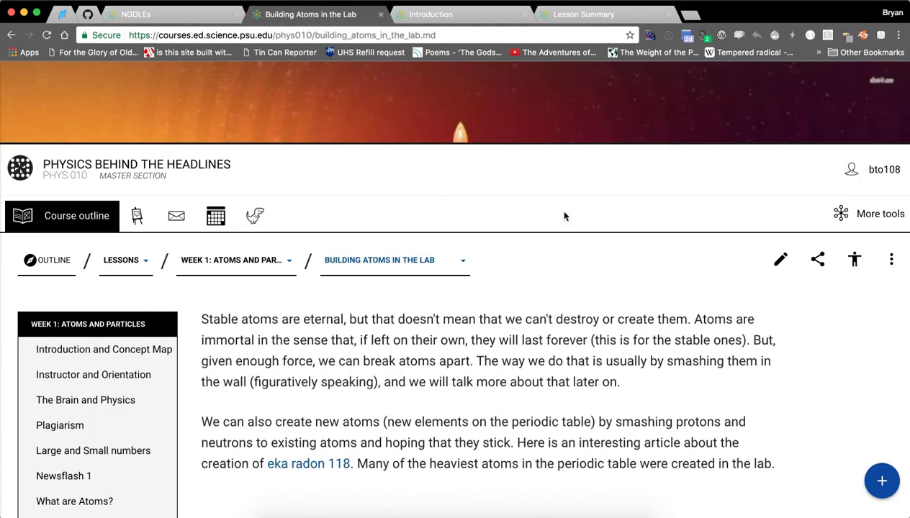
scroll(260, 379, down, 5)
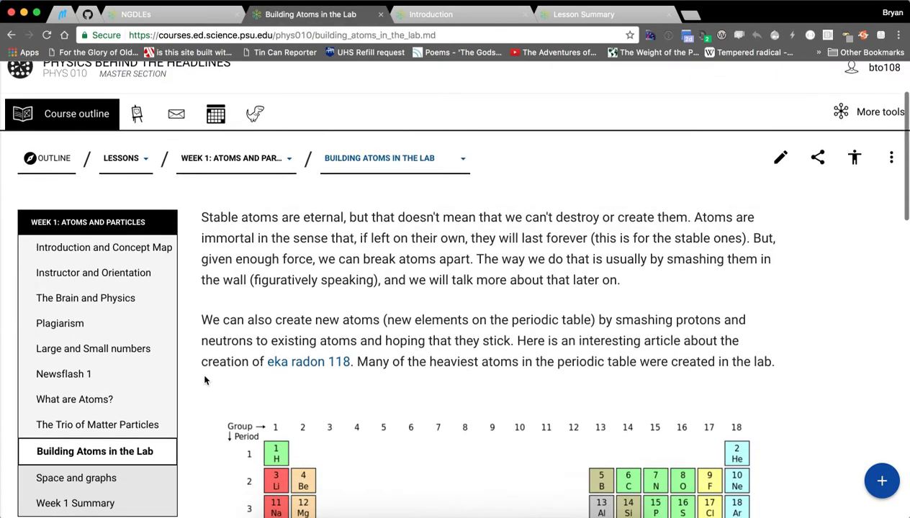
scroll(148, 390, down, 12)
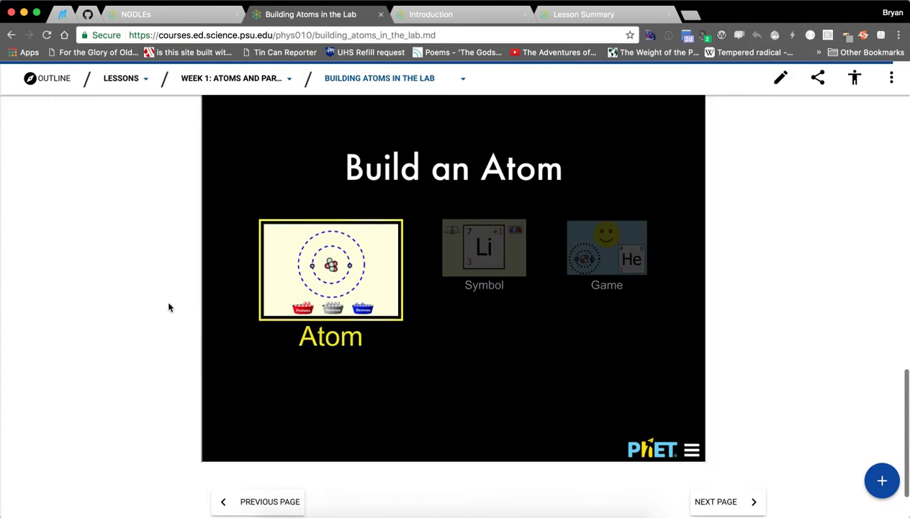
scroll(169, 306, up, 8)
scroll(152, 340, up, 10)
scroll(223, 407, down, 3)
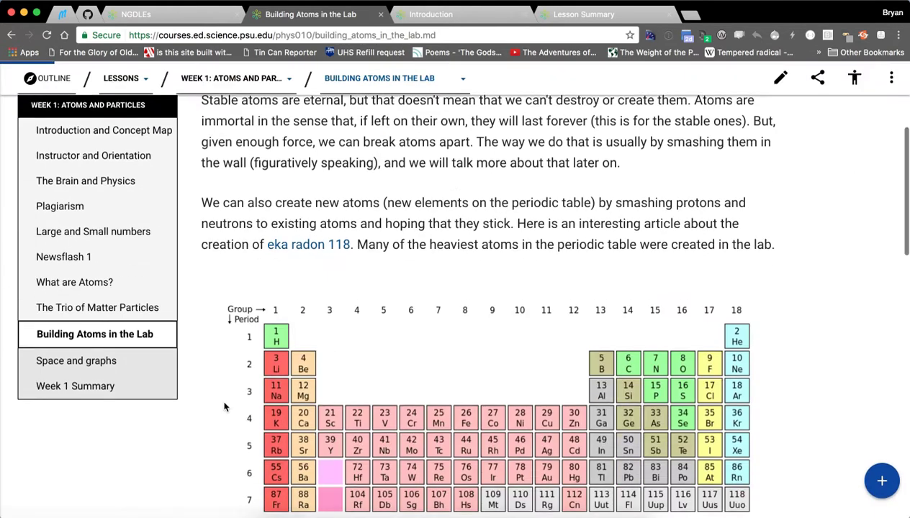
Step: Open the Introduction and Concept Map page and jump between its class importance and concept map sections
scroll(223, 406, up, 1)
click(141, 227)
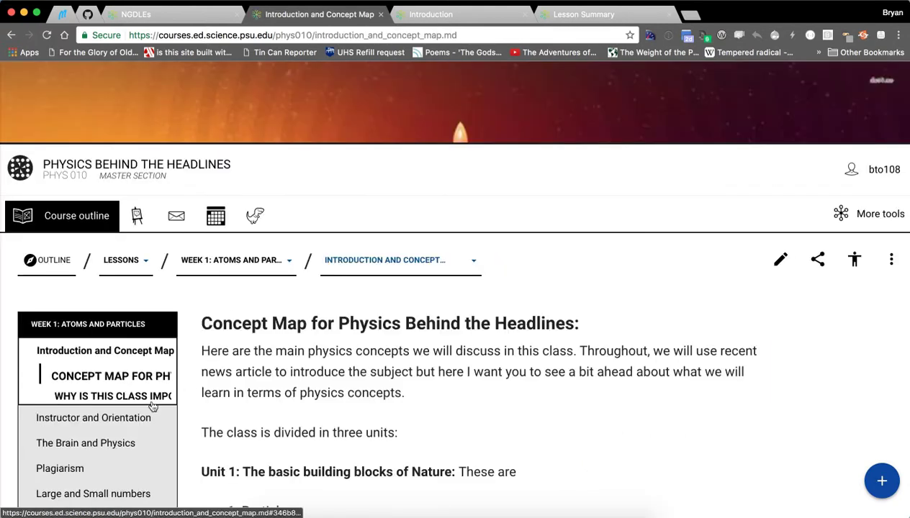
click(155, 402)
click(128, 131)
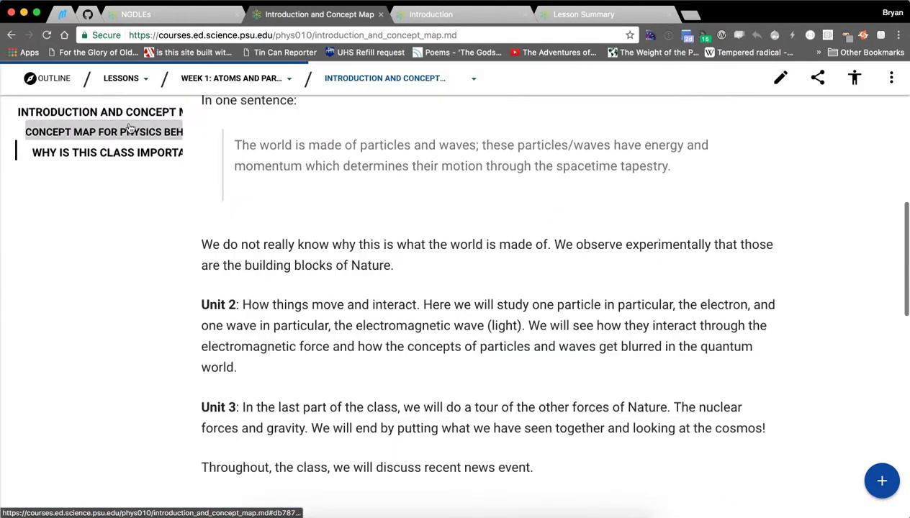
Step: Open The Brain and Physics, jump to its Physics section, return to the top and check the page address
click(119, 308)
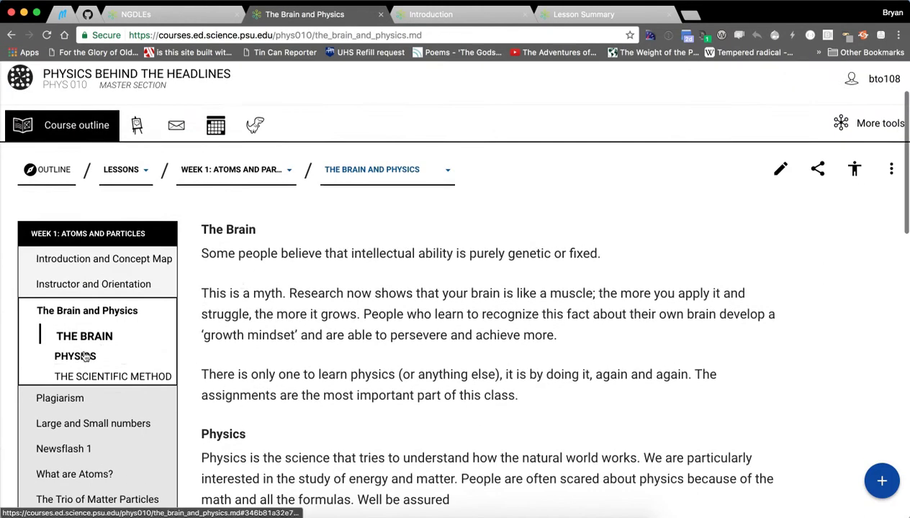
click(85, 354)
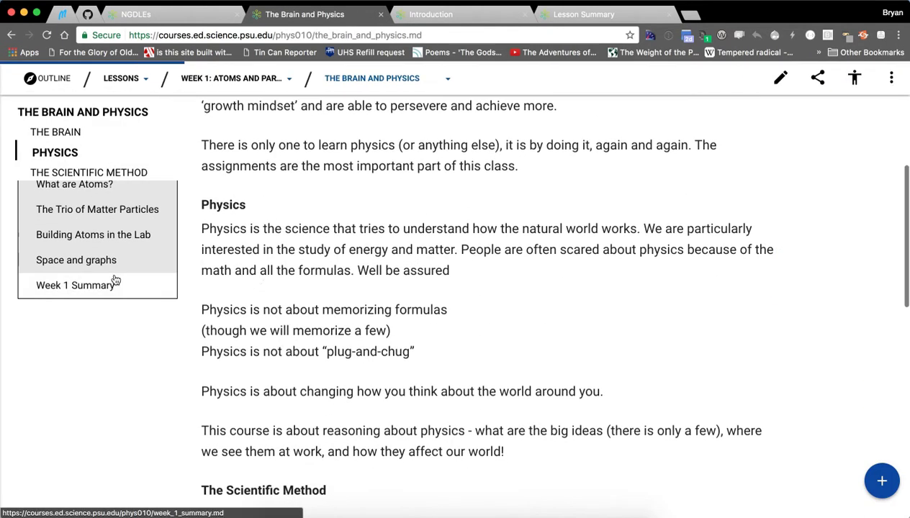
scroll(265, 274, up, 5)
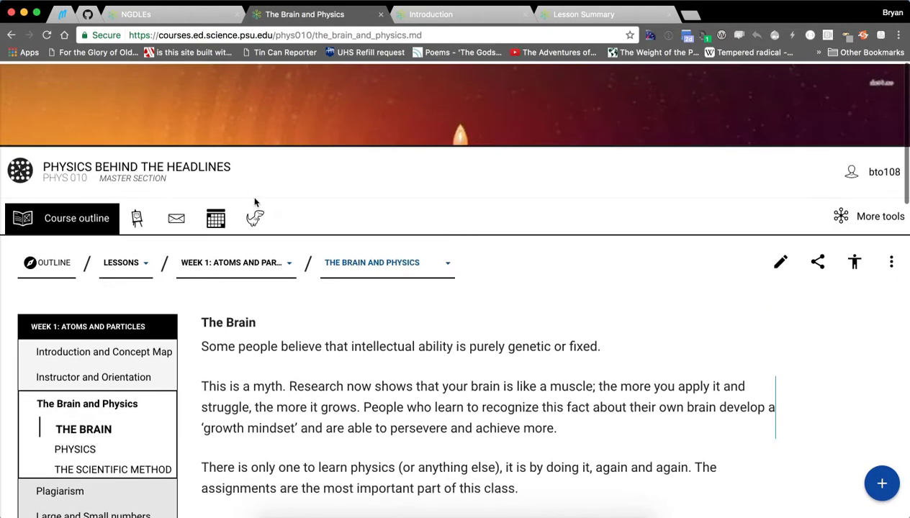
click(444, 35)
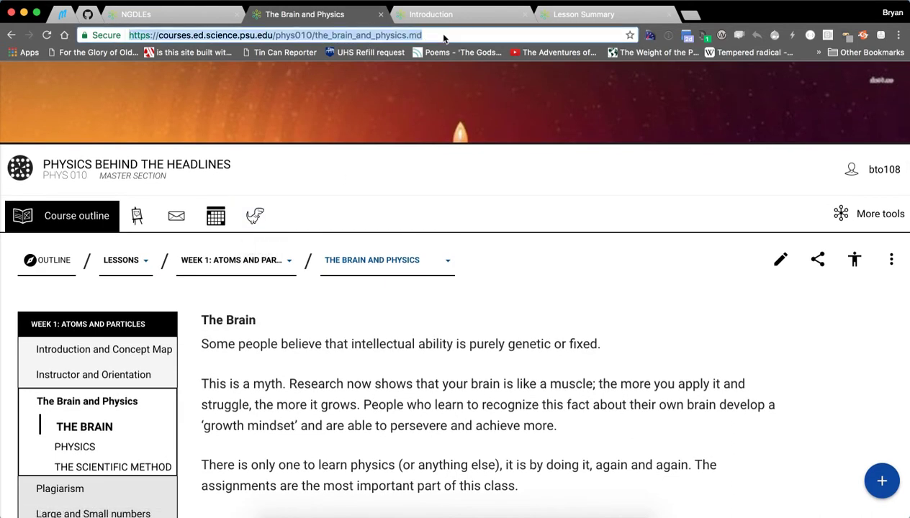
click(365, 311)
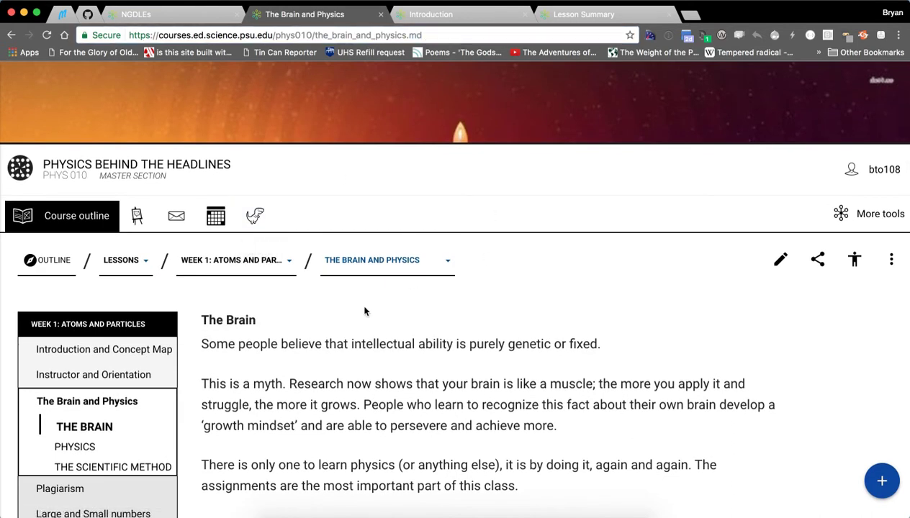
Step: Move from The Brain and Physics to the End of Book page and return to Week 1: Atoms and Particles
click(228, 260)
click(240, 314)
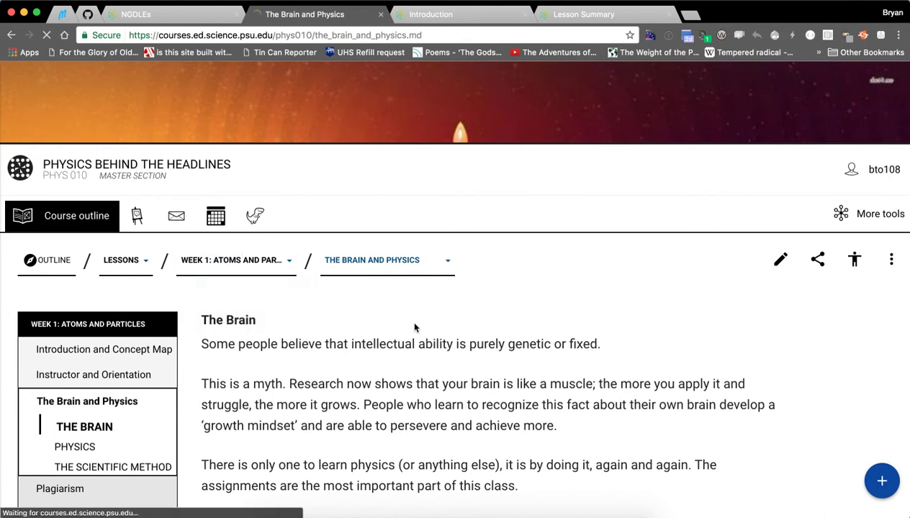
click(106, 264)
click(139, 288)
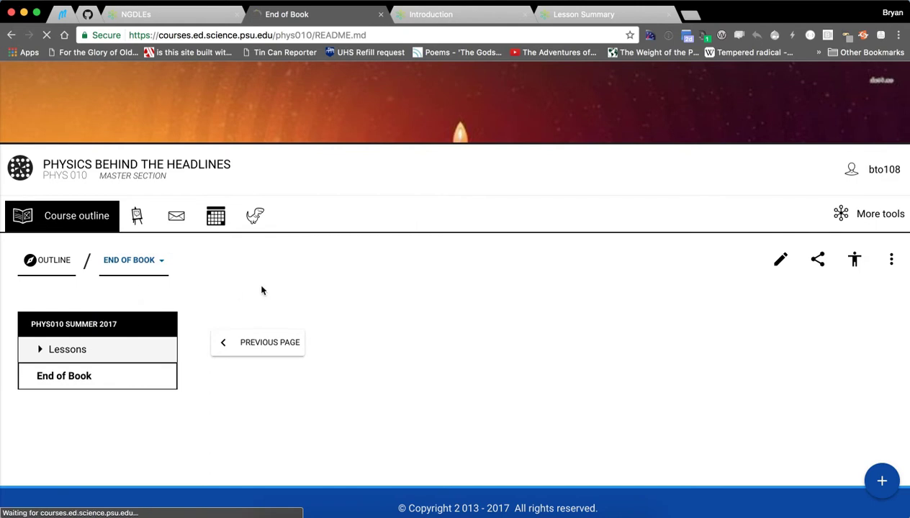
click(144, 357)
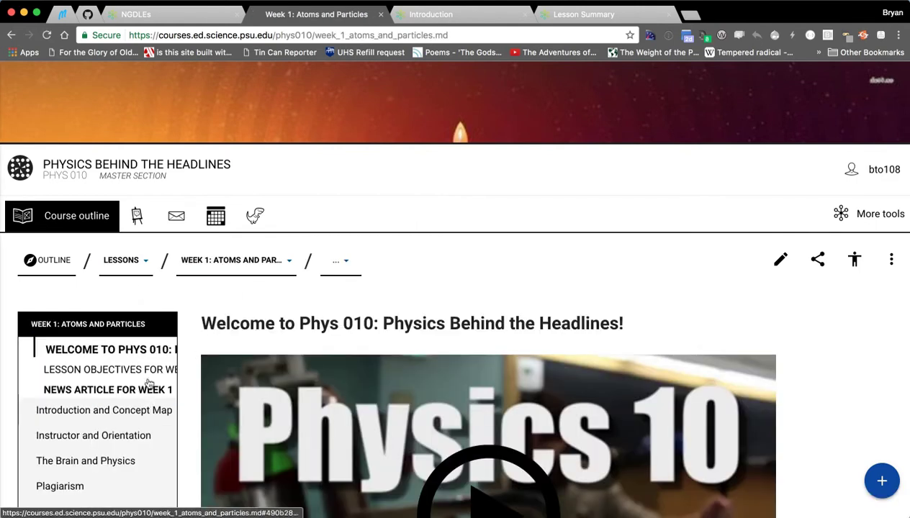
Step: Jump to the News Article for week 1 section and return to the top of the Week 1 page
scroll(151, 346, down, 3)
click(132, 214)
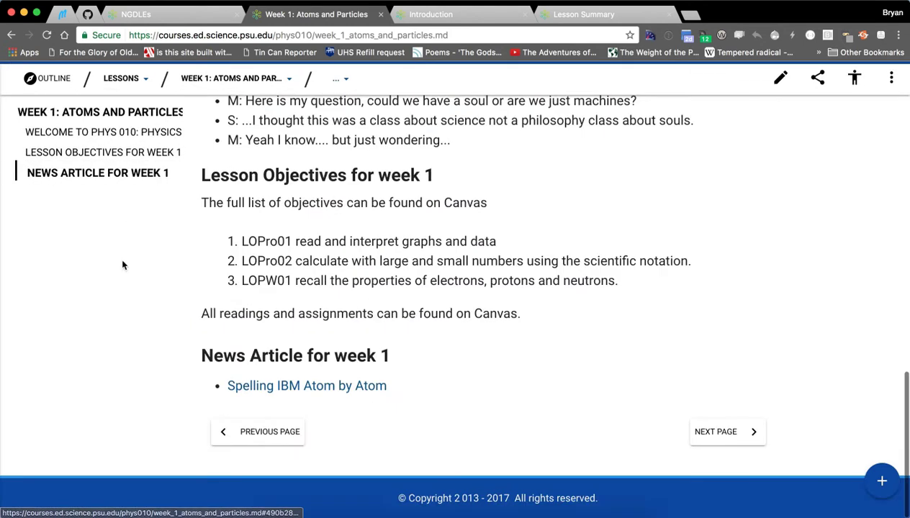
scroll(119, 151, up, 10)
click(150, 138)
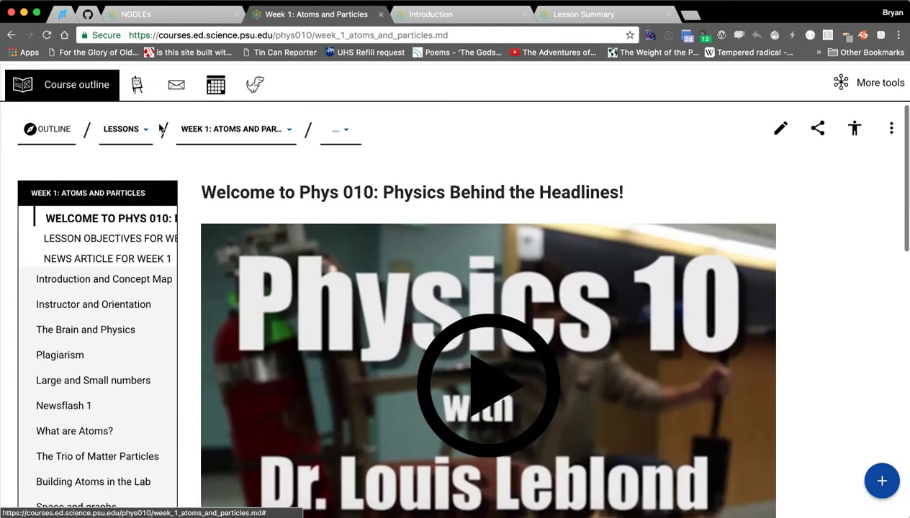
Step: Check the Week 1 lesson's reading-time and video badges, and open the full PHYS 010 course outline
scroll(469, 141, down, 3)
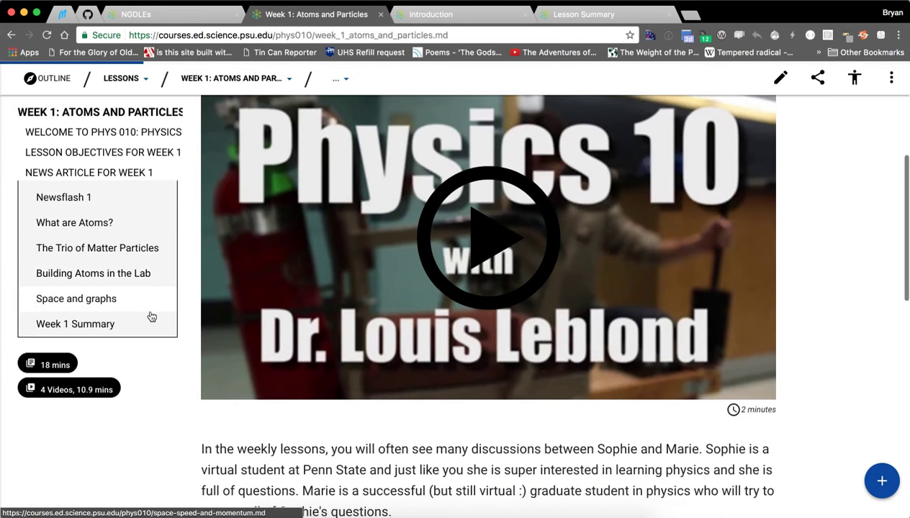
scroll(166, 321, down, 2)
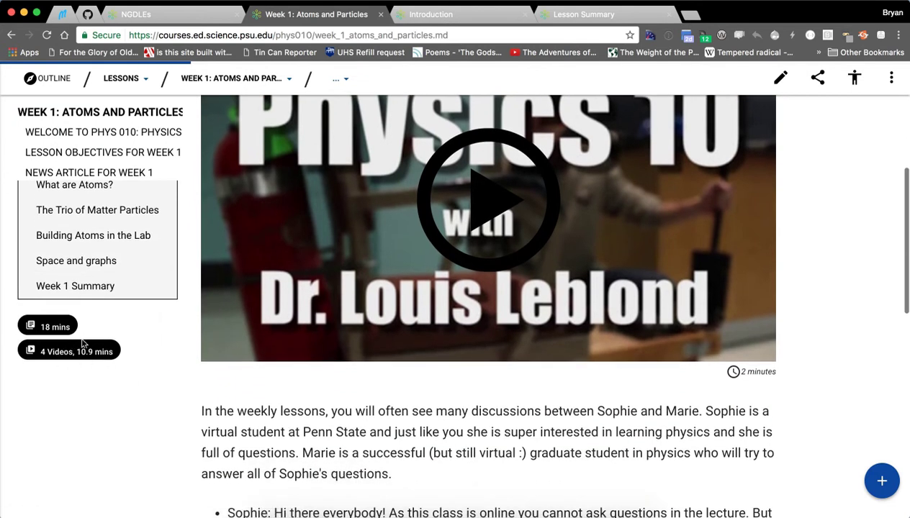
scroll(172, 350, up, 5)
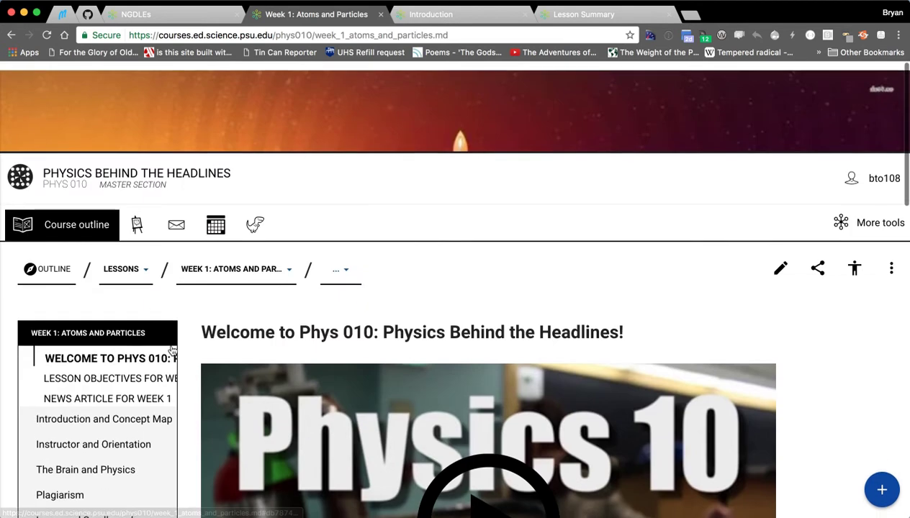
click(80, 226)
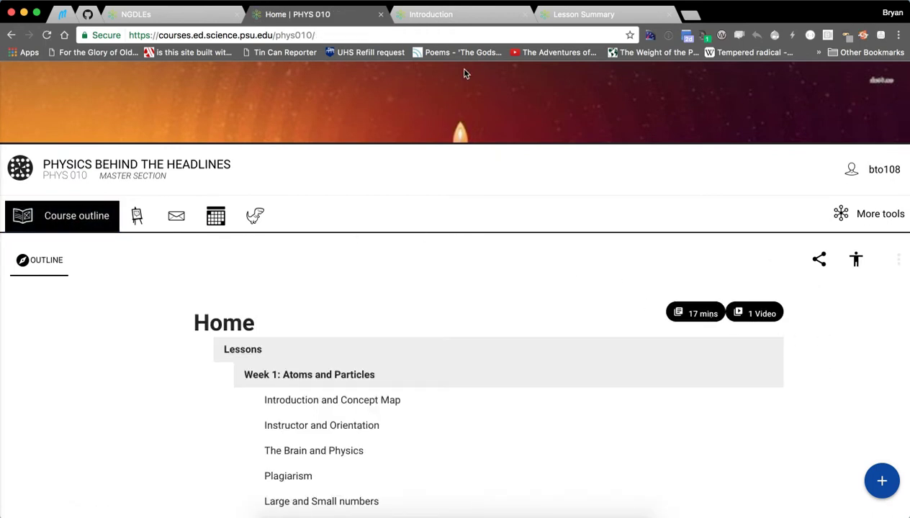
Step: Switch to the Digital Multimedia Design Foundations course and jump to the Downloads and Contributors sections of its Introduction page
click(455, 18)
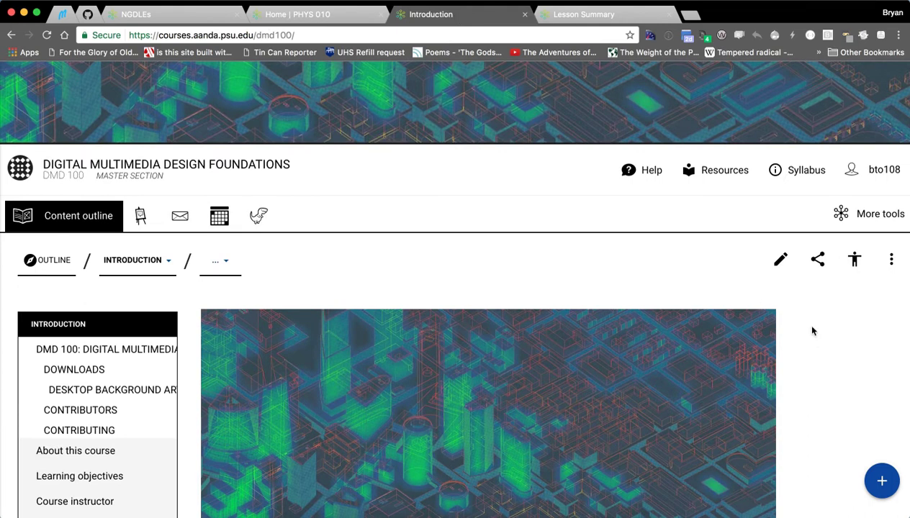
scroll(812, 331, down, 2)
scroll(216, 302, down, 2)
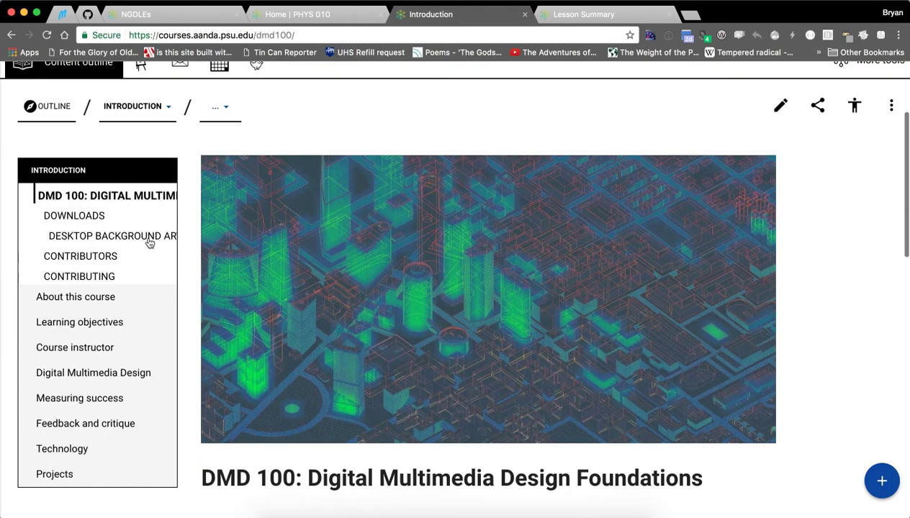
click(112, 216)
click(97, 201)
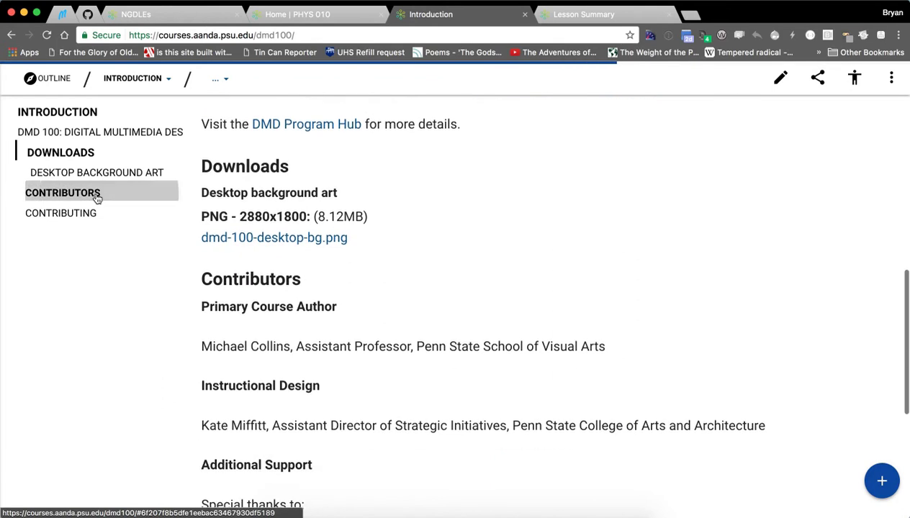
Step: Jump to the Contributing and Desktop Background Art sections of the Introduction page and return to its top
click(104, 214)
click(113, 170)
scroll(118, 157, up, 3)
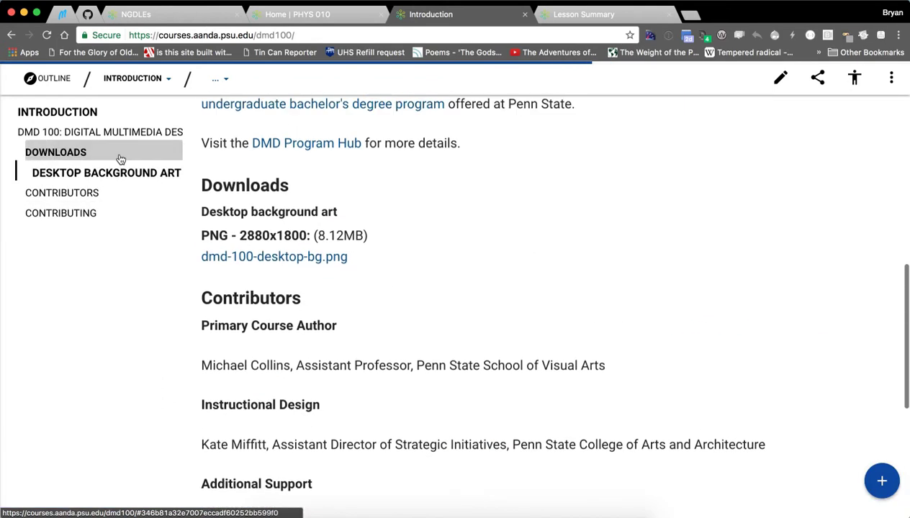
click(61, 111)
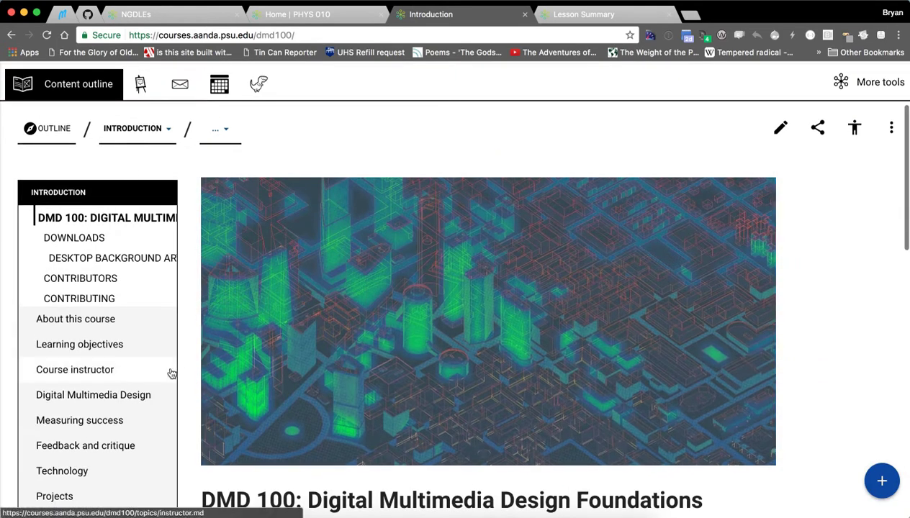
Step: Open Lesson 1: What is design? and go to the Design thinking page within its Topics
click(145, 130)
click(186, 192)
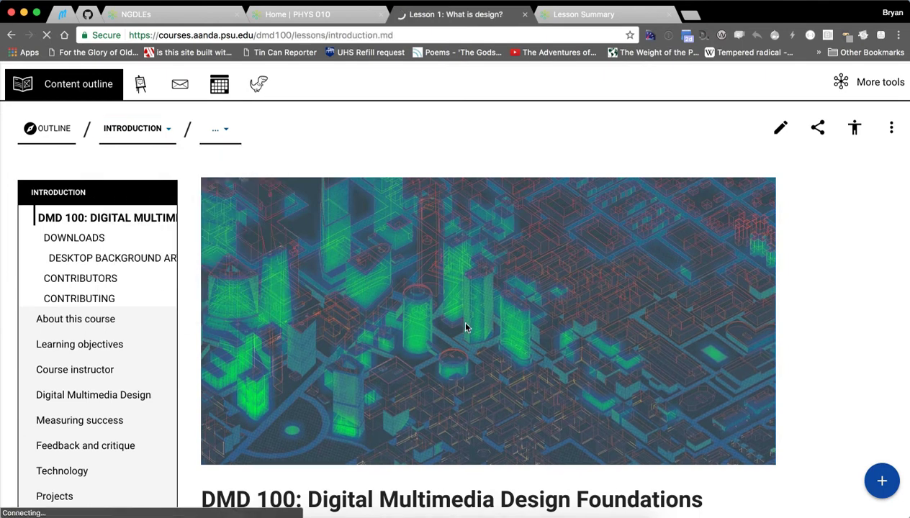
scroll(751, 354, down, 5)
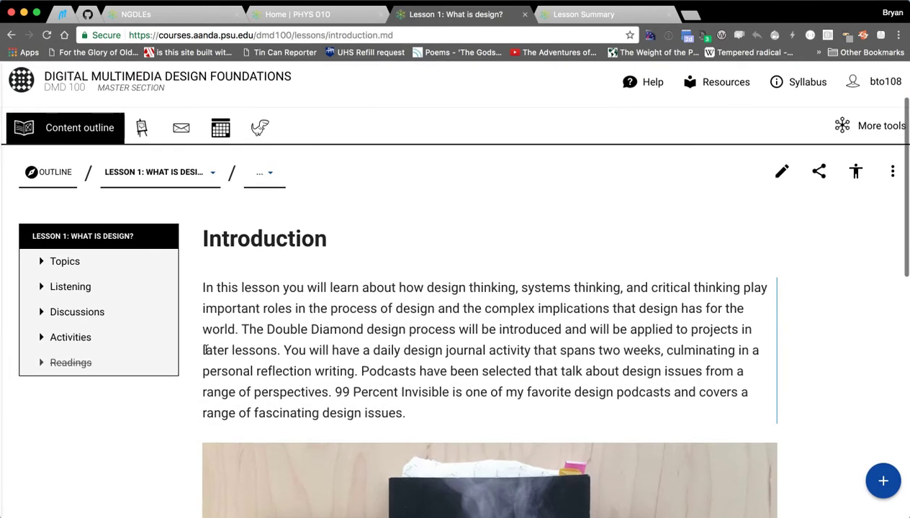
click(74, 180)
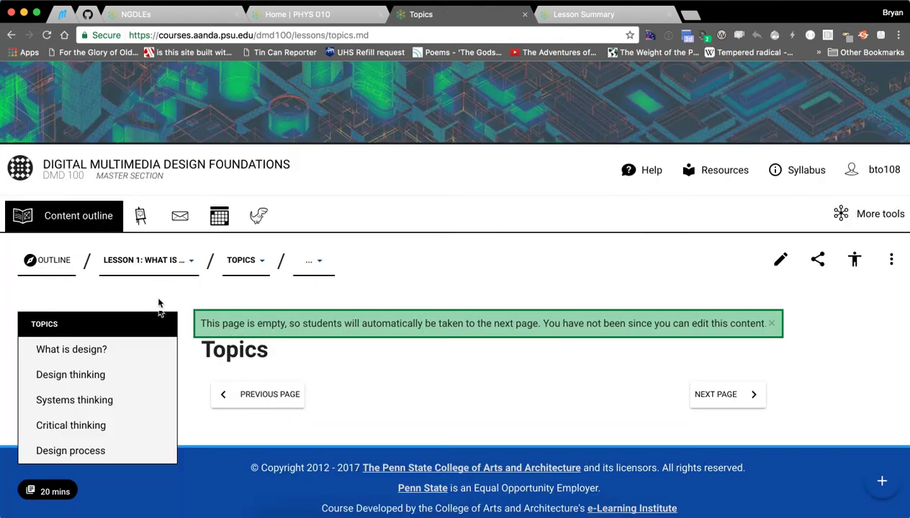
click(71, 376)
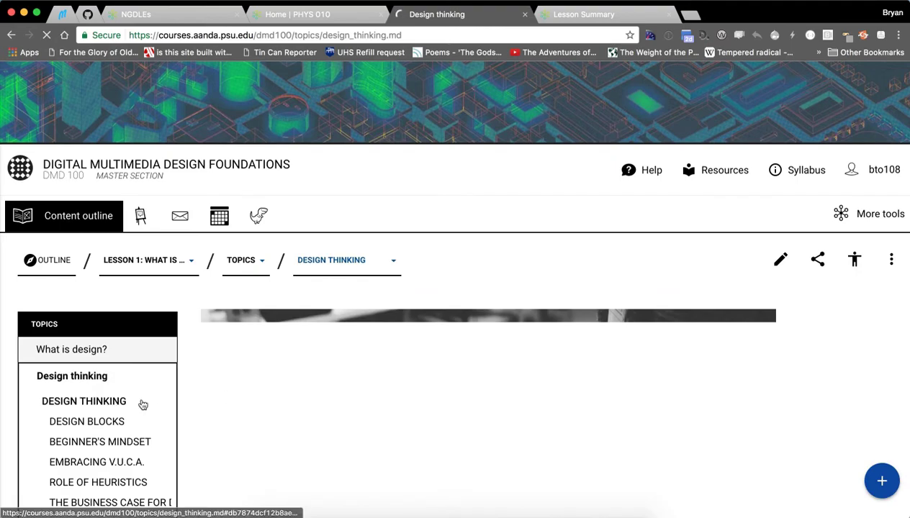
Step: Move between the Design Blocks, Role of Heuristics and Beginner's Mindset headings, ending at Design Blocks
click(113, 419)
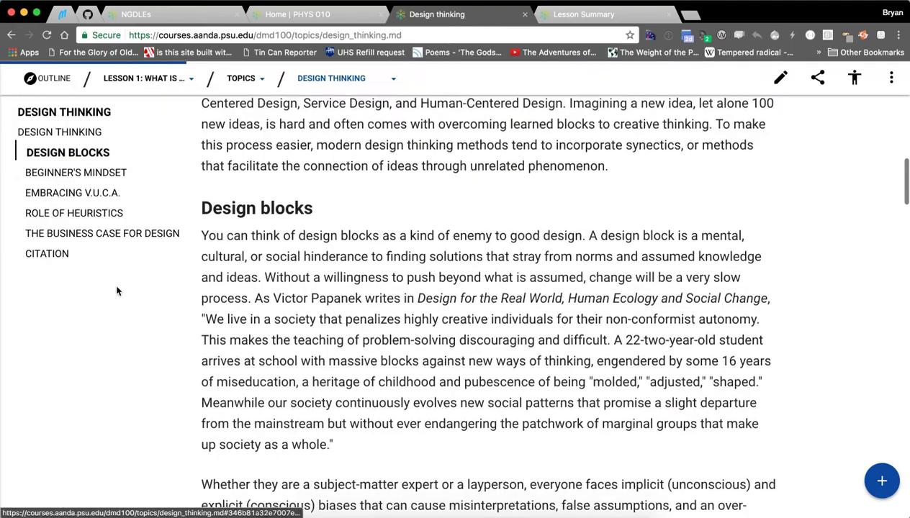
click(72, 213)
click(101, 174)
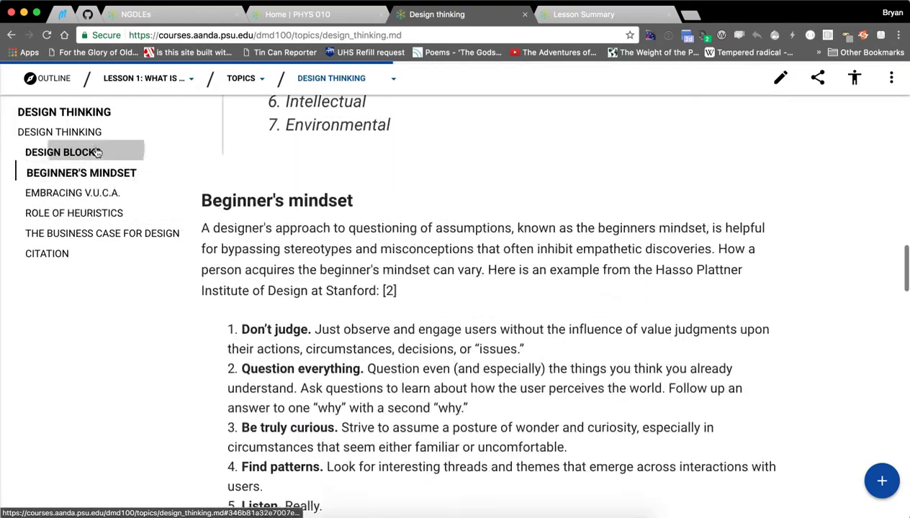
click(96, 152)
Step: Check the breadcrumb lists of course lessons and sibling topics using the keyboard, leaving the current page selected
click(173, 80)
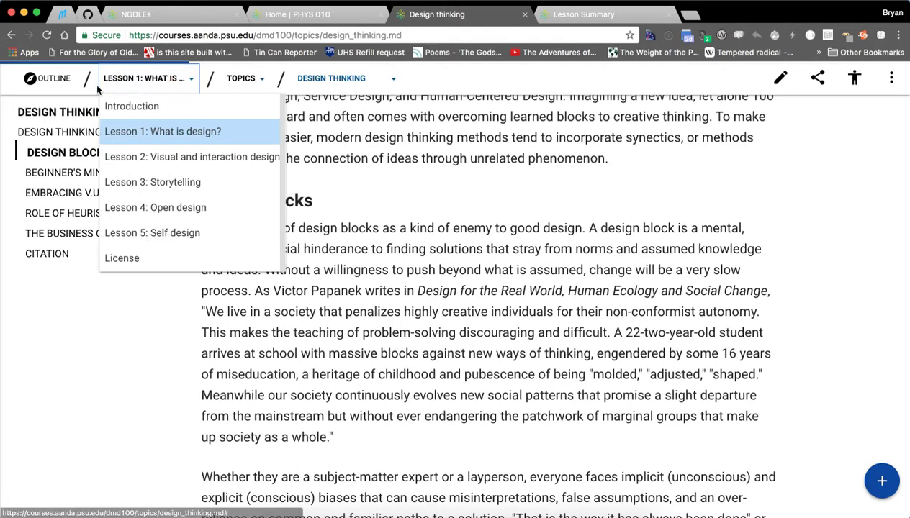
key(Escape)
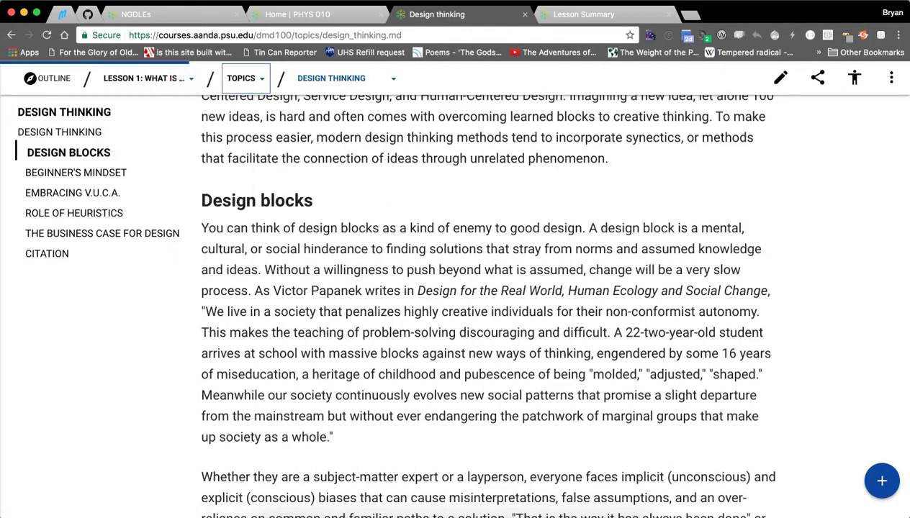
key(Return)
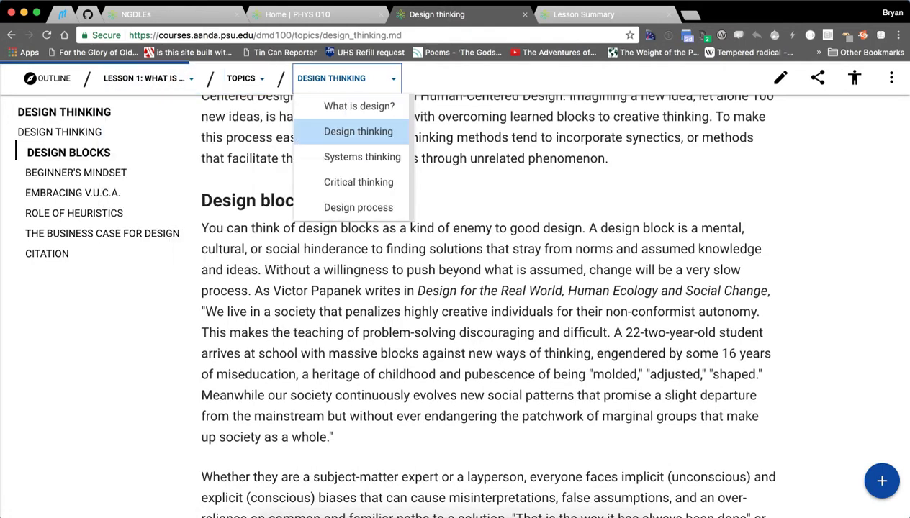
key(Escape)
Step: View the full course outline from the breadcrumb, close it and return to the top of the Design thinking page
key(shift+Tab)
key(shift+Tab)
key(Return)
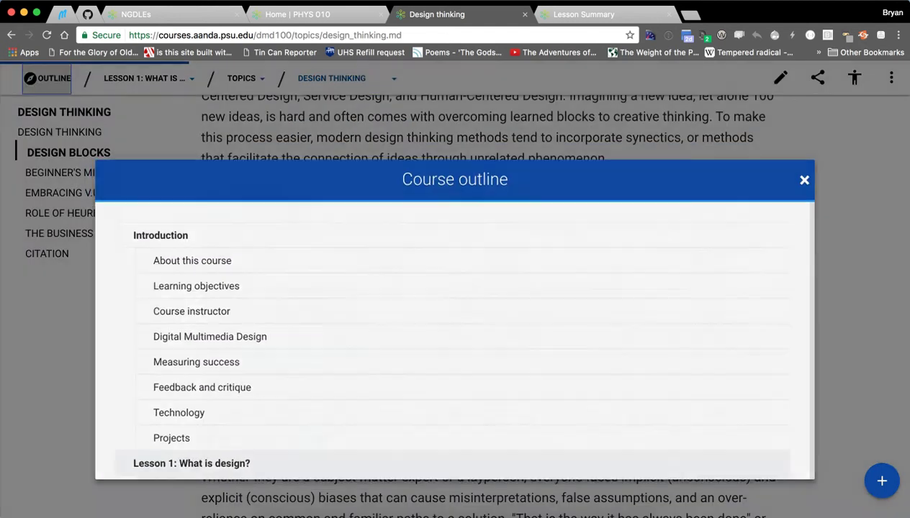
key(Escape)
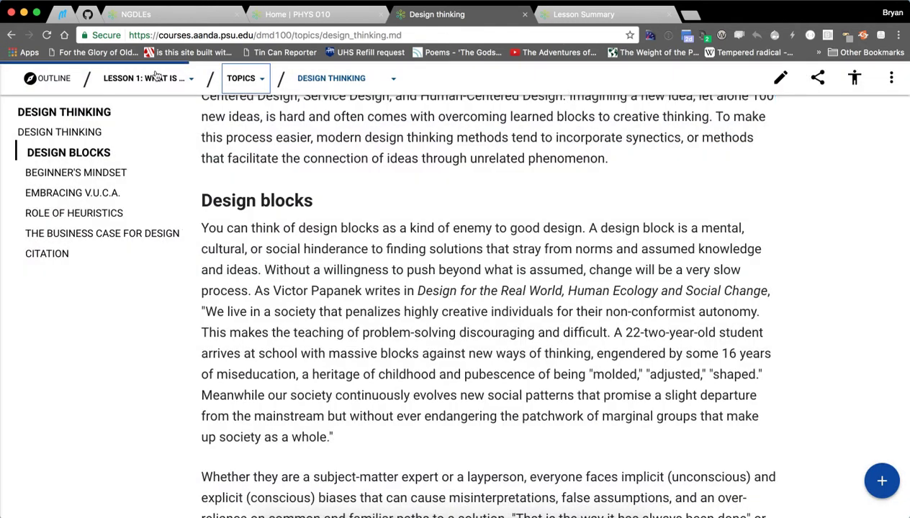
scroll(748, 269, up, 15)
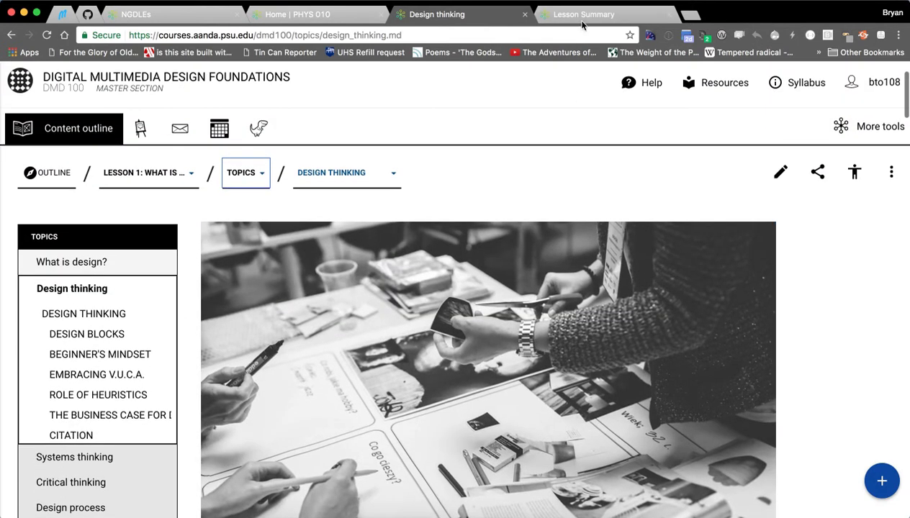
Step: Switch to the First Year Seminar Lesson Summary page and jump between its Lesson To Do's and End headings
click(585, 14)
scroll(205, 310, down, 3)
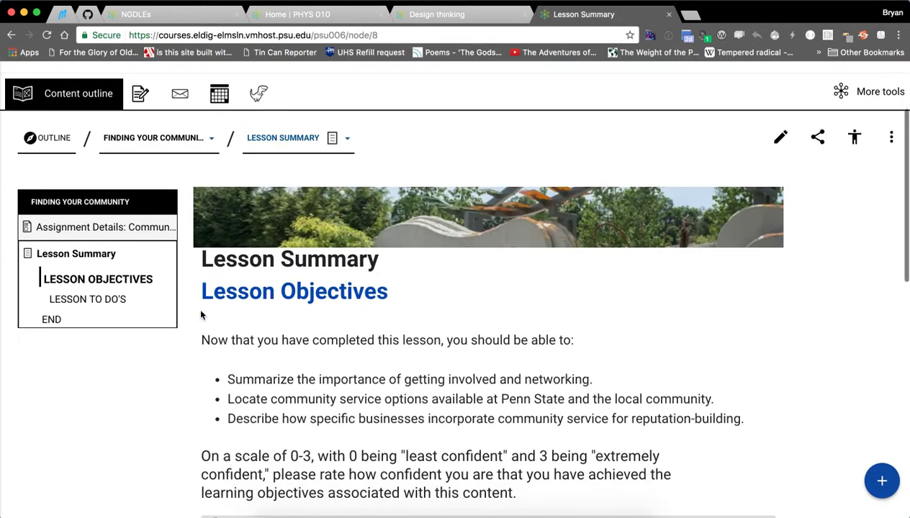
click(67, 302)
click(58, 176)
click(111, 155)
Step: Review the 0-3 confidence rating question under Lesson Objectives and return to the top of the Lesson Summary page
scroll(171, 282, up, 5)
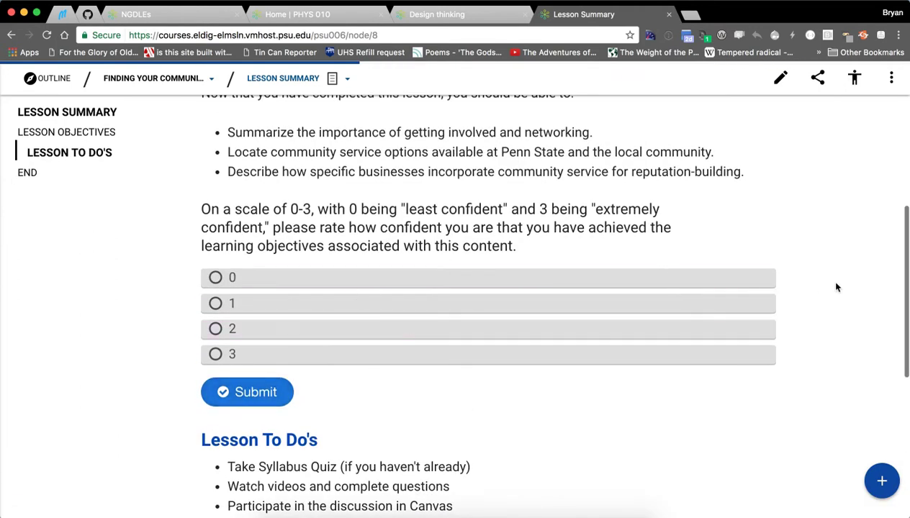
scroll(835, 288, up, 1)
scroll(770, 302, up, 2)
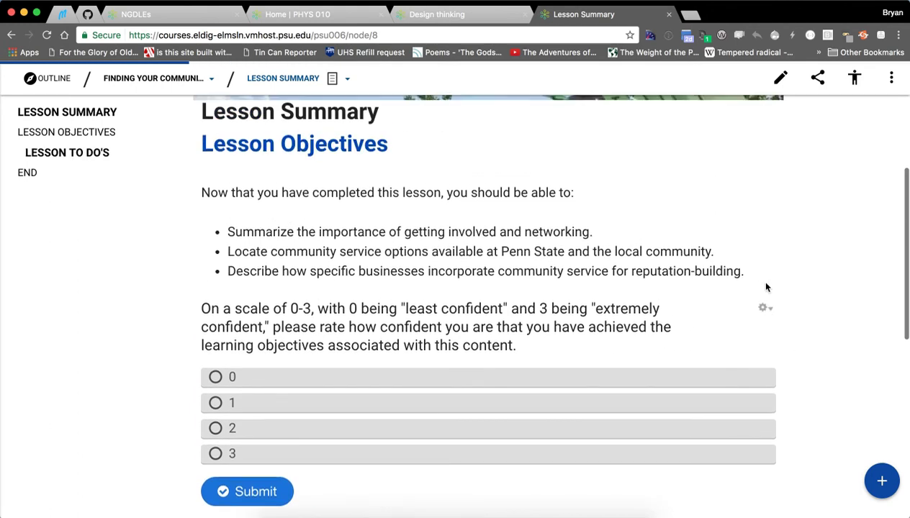
key(Tab)
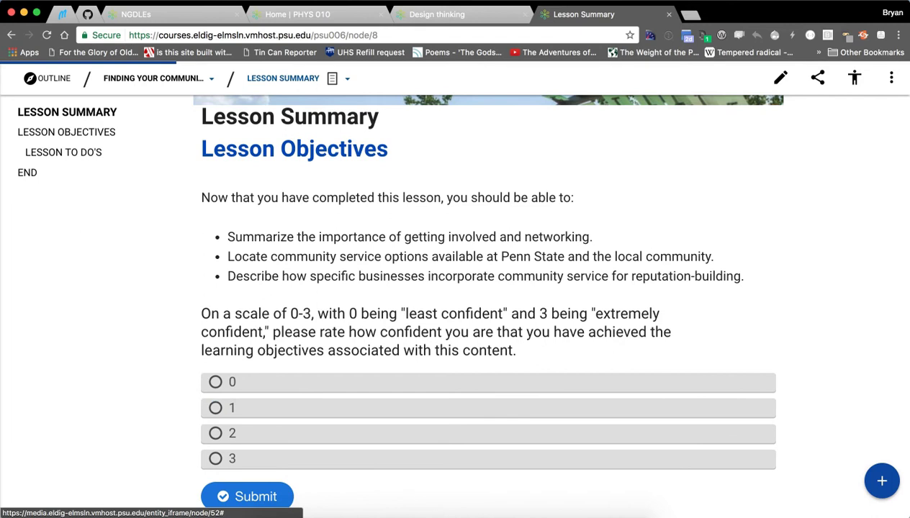
key(Tab)
scroll(832, 162, up, 5)
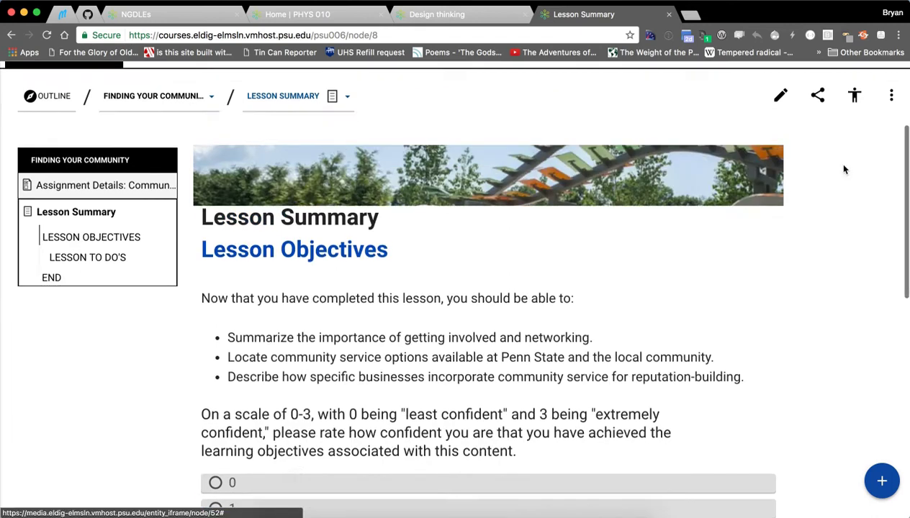
Step: Look through the Individual Fields, Common and Render as HTML share options for the Lesson Summary page, and close them
click(821, 262)
click(819, 257)
click(827, 216)
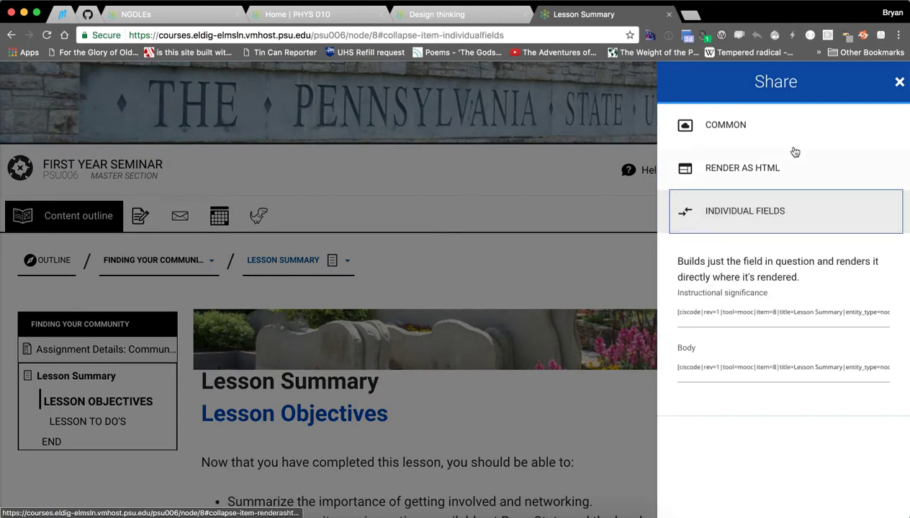
click(792, 151)
click(789, 126)
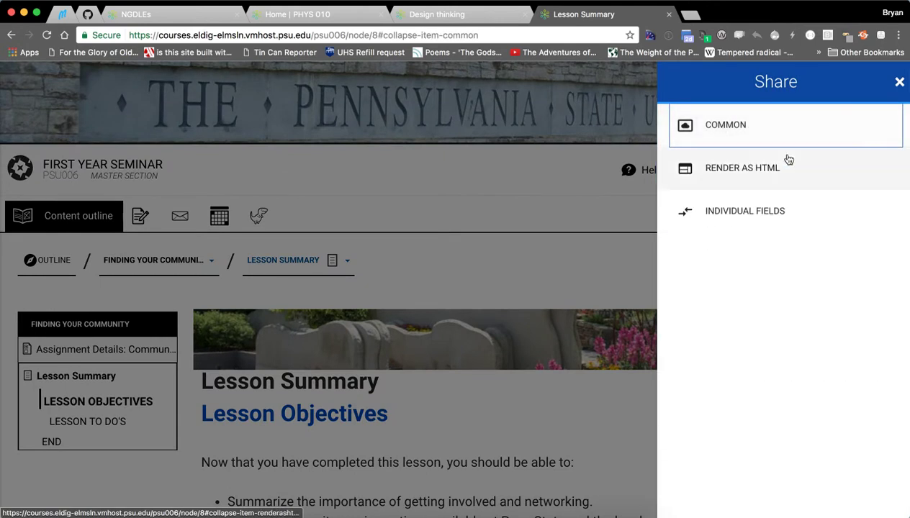
click(785, 173)
click(785, 173)
key(Escape)
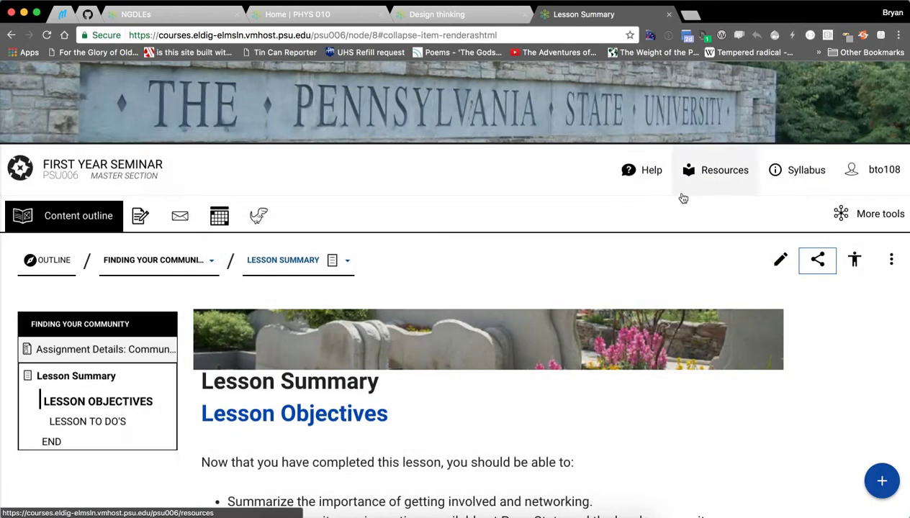
click(498, 260)
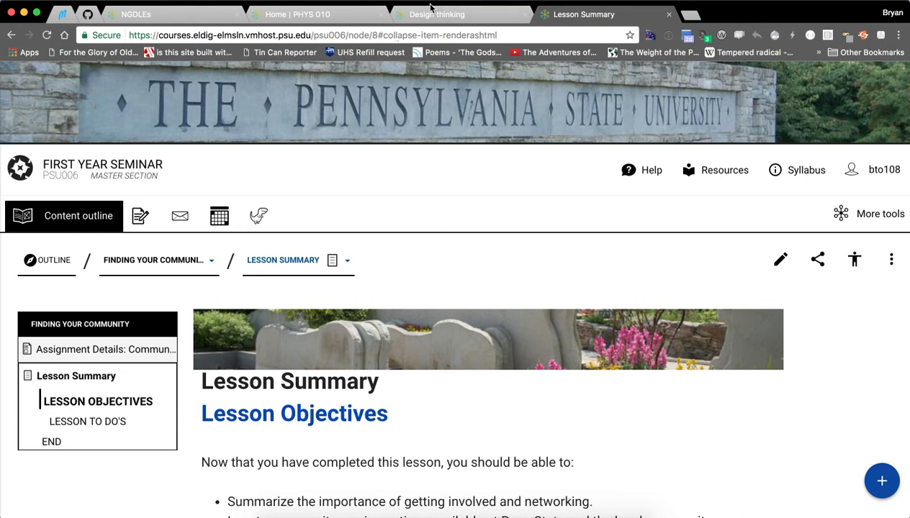
Step: Return to the NGDLEs page of the Introduction to xAPI course, and switch to Firefox
click(190, 14)
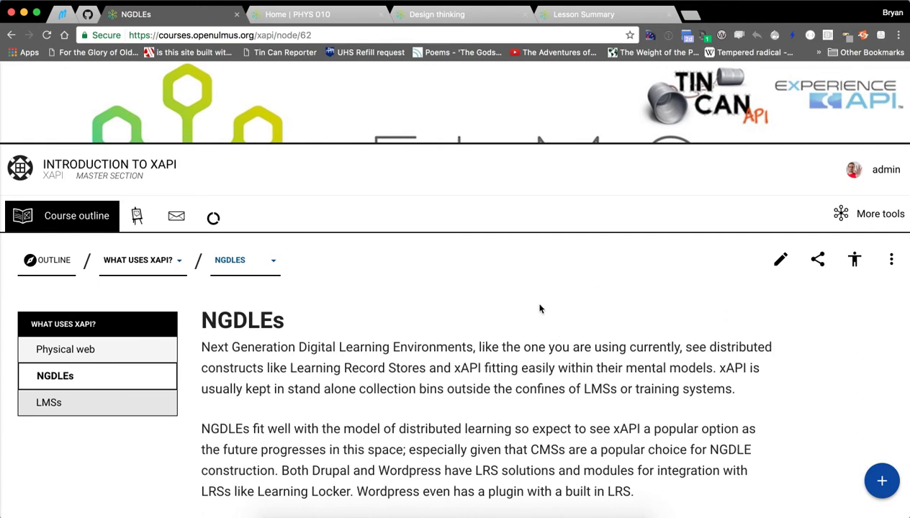
scroll(494, 308, down, 1)
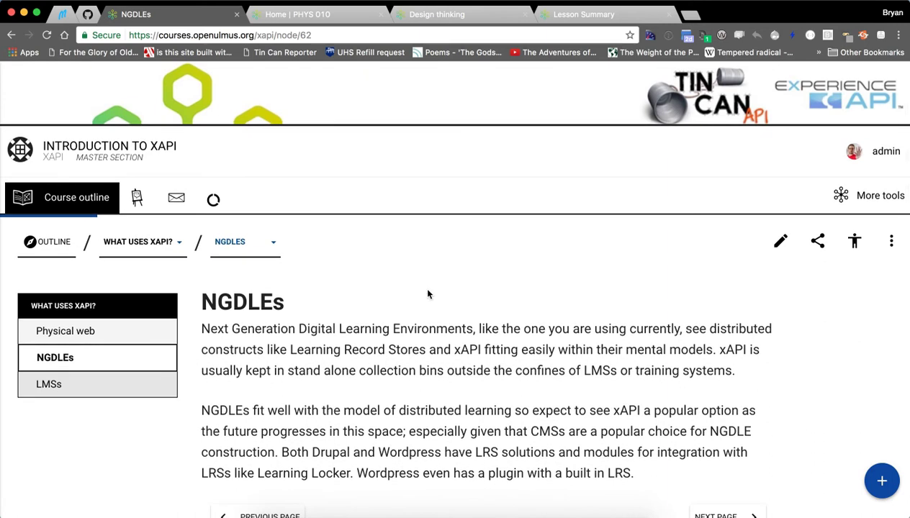
key(alt+space)
text(fir)
key(Escape)
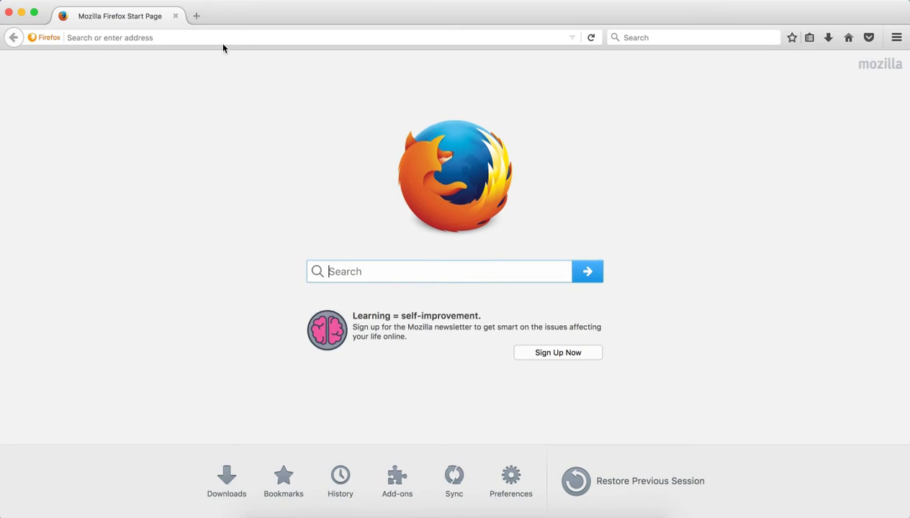
Step: Try to open the local course site at courses.elmsln.local/
click(223, 40)
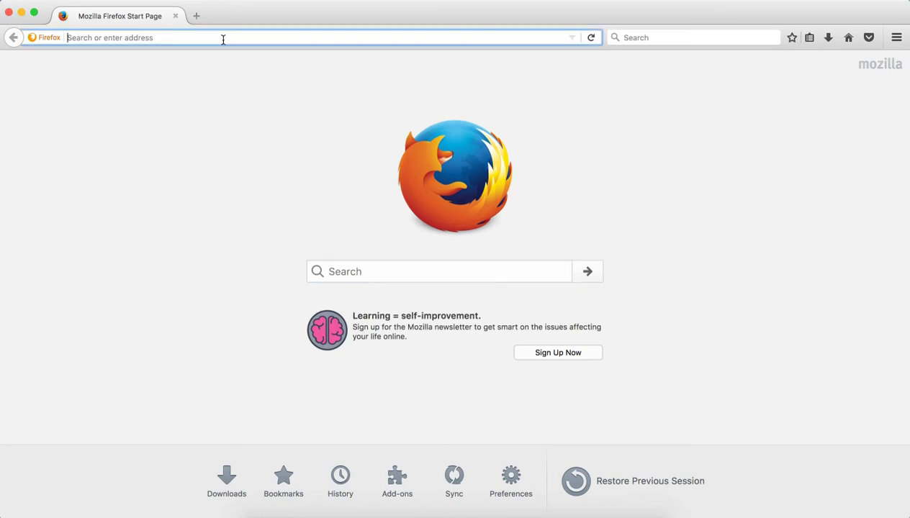
text(cou)
key(BackSpace)
key(BackSpace)
key(BackSpace)
key(BackSpace)
key(BackSpace)
text(urses.elmsln.local/)
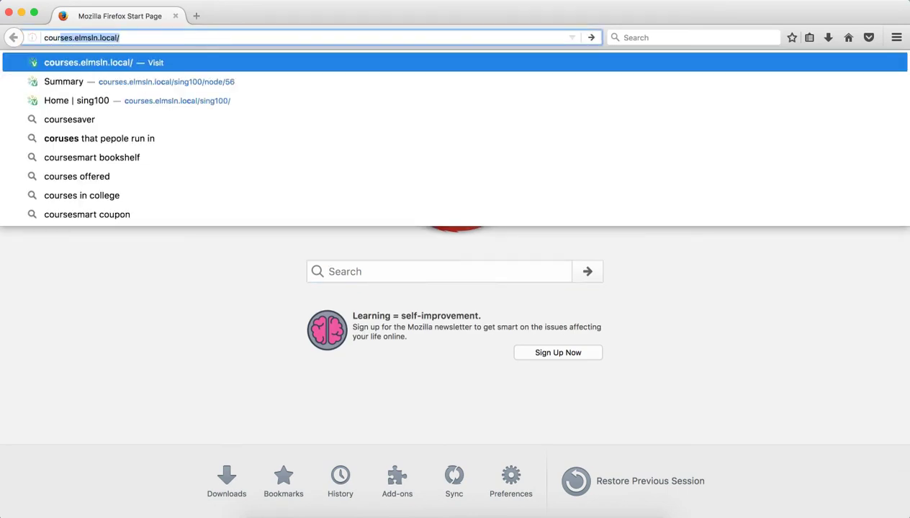
key(Return)
Step: Open the sing100 Summary page at courses.elmsln.local/sing100/node/56 and reload it
click(166, 37)
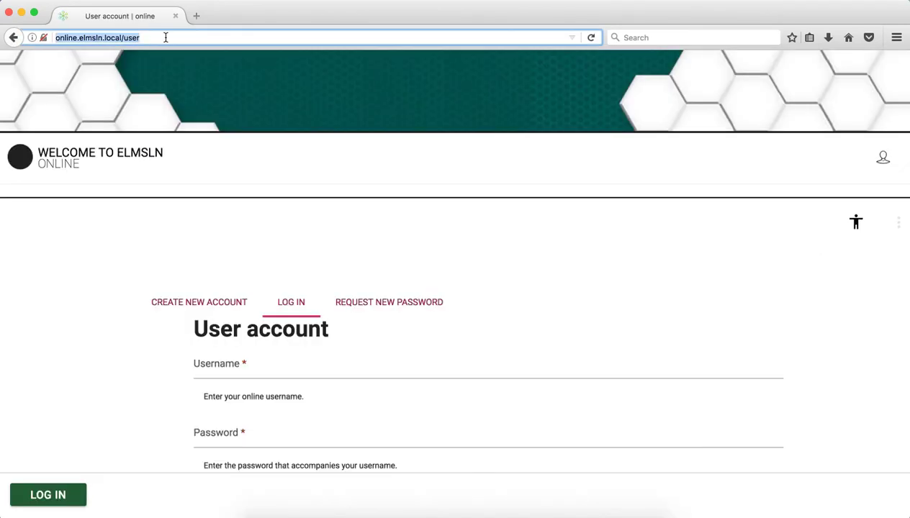
text(courses.)
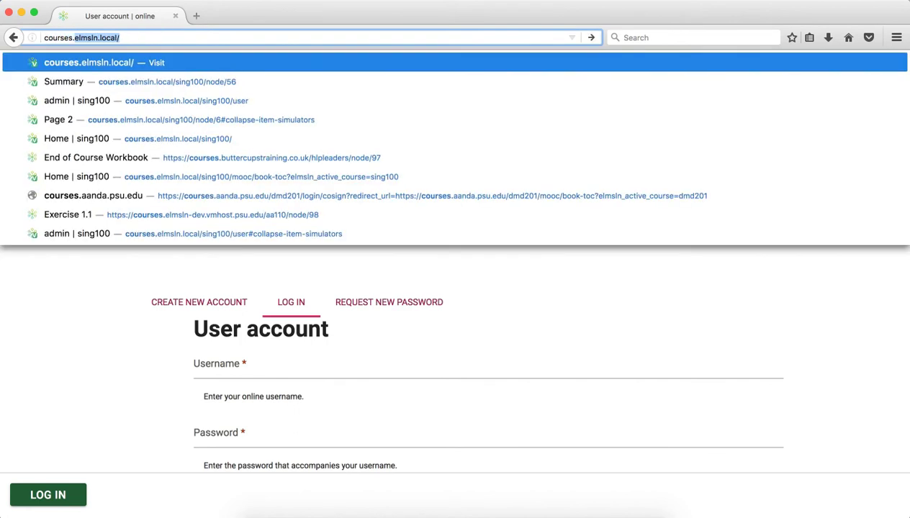
text(a)
key(BackSpace)
key(BackSpace)
text(e)
key(Down)
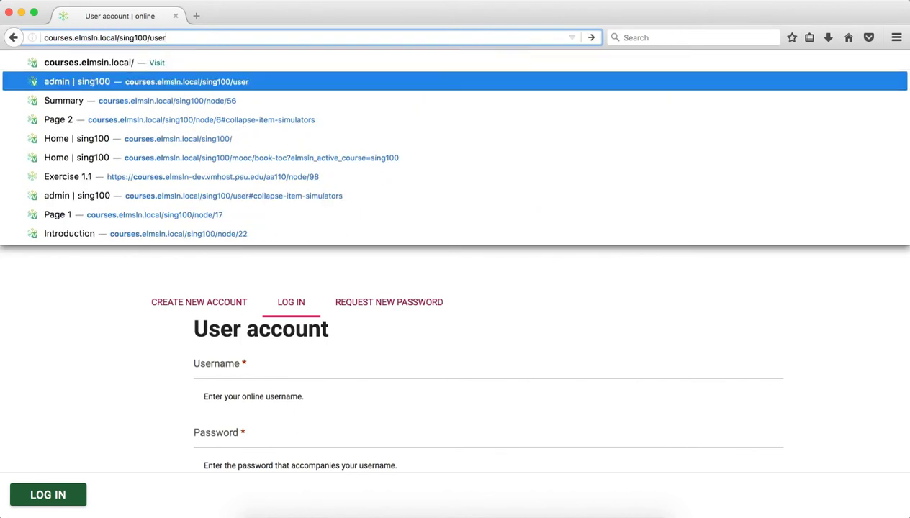
key(Down)
key(Return)
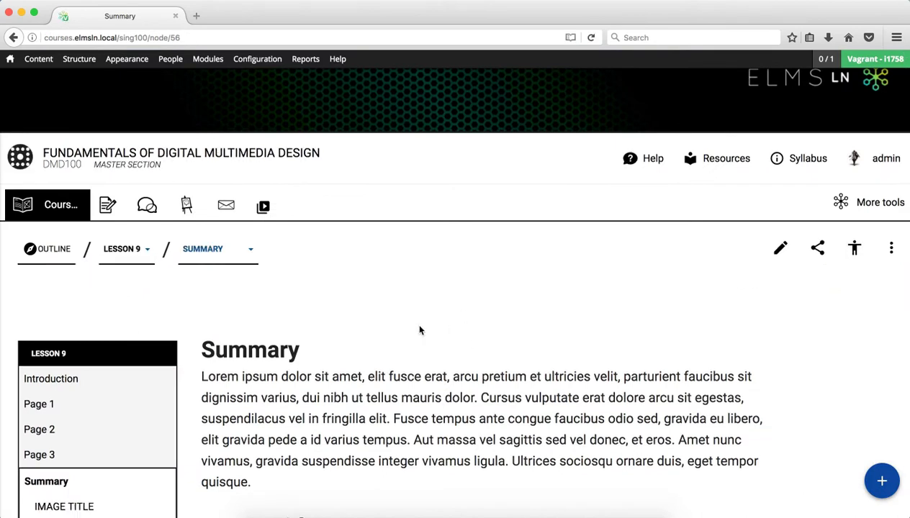
key(super+r)
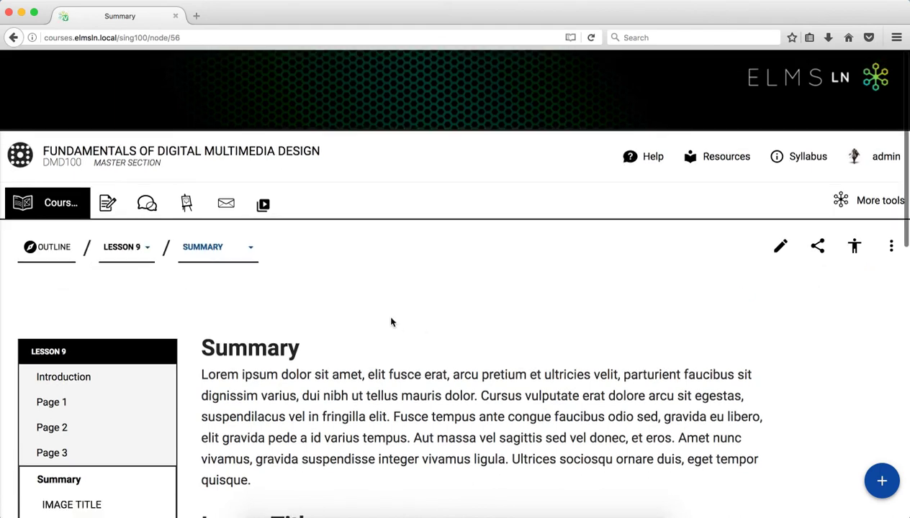
Step: Jump to the first and second Image Title headings of the Lesson 9 Summary page
scroll(258, 318, down, 3)
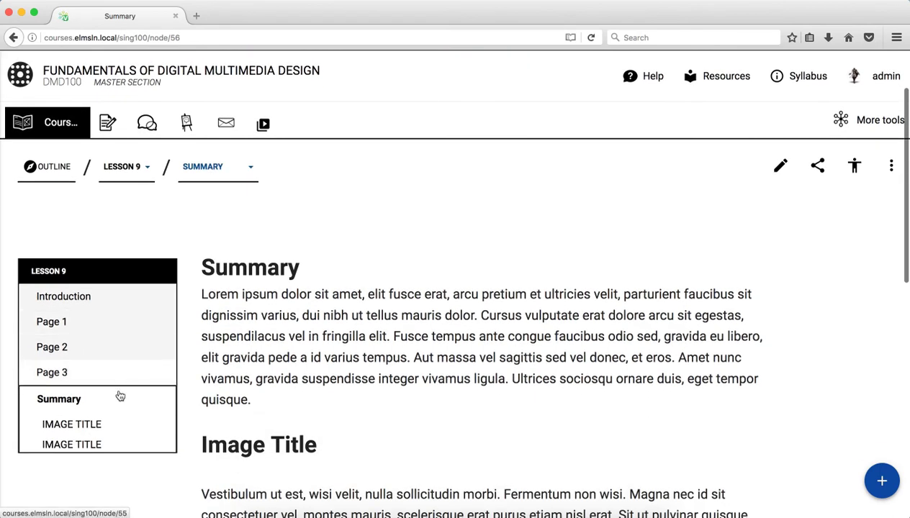
click(109, 424)
click(90, 160)
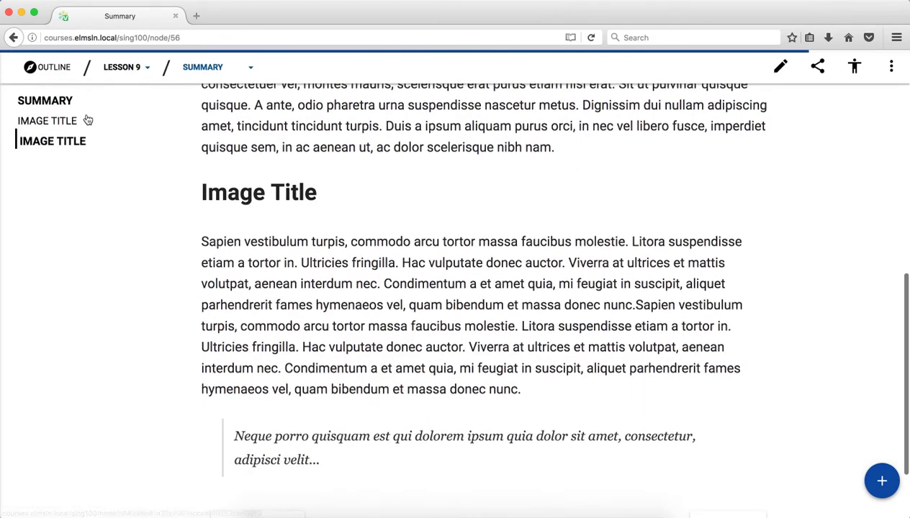
Step: Return to the top of the Summary page, open Page 1 of Lesson 9, and continue to Page 2
click(63, 99)
click(79, 288)
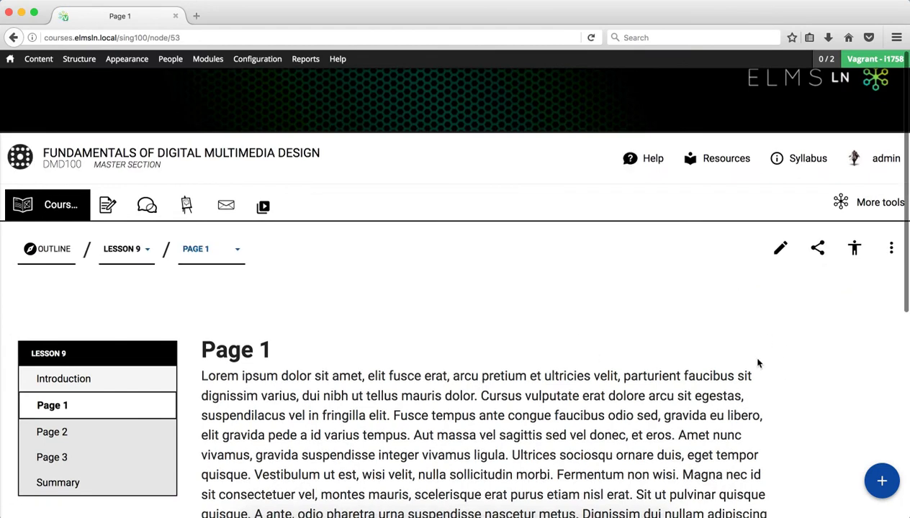
scroll(757, 363, down, 5)
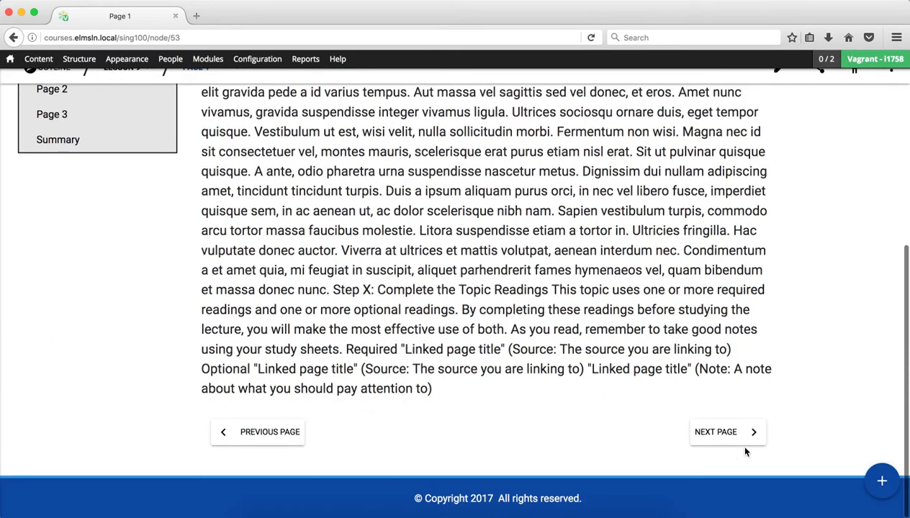
click(748, 433)
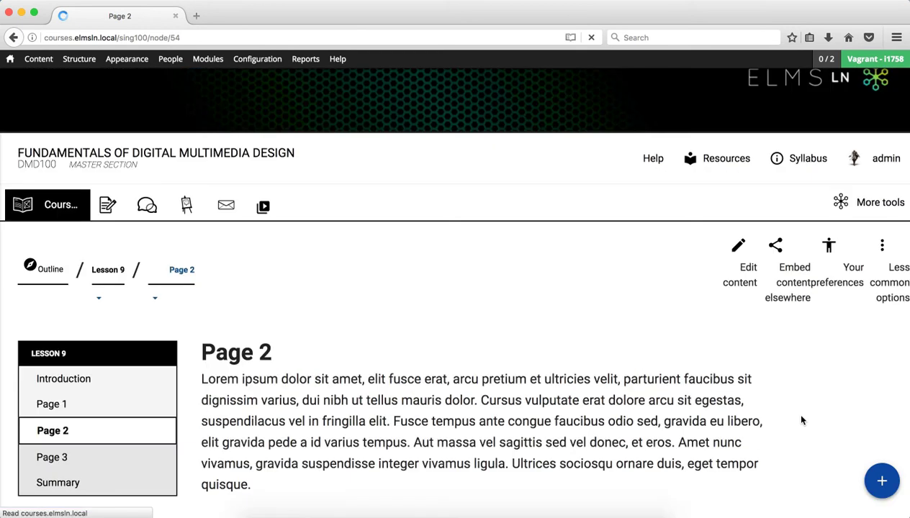
Step: Look through Page 2 of Lesson 9, and switch to Lesson 1 from the breadcrumb
scroll(798, 396, down, 2)
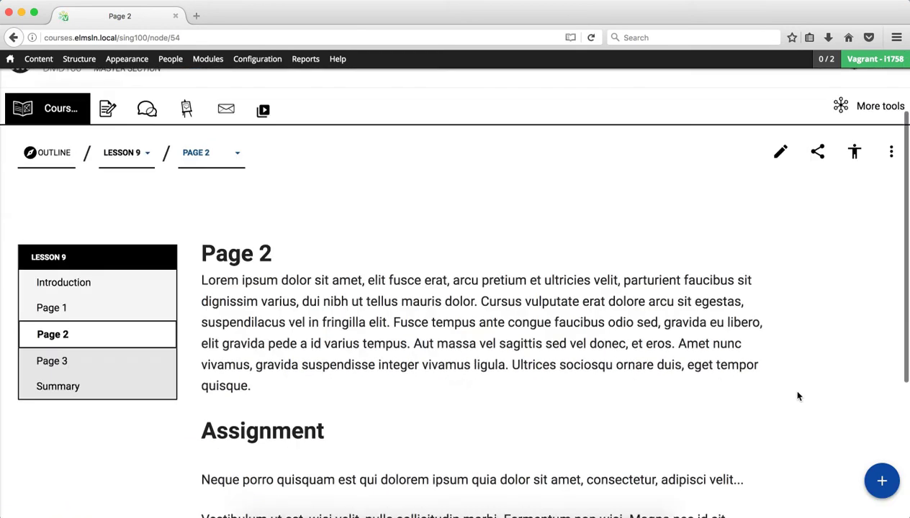
scroll(798, 396, down, 3)
scroll(798, 396, up, 5)
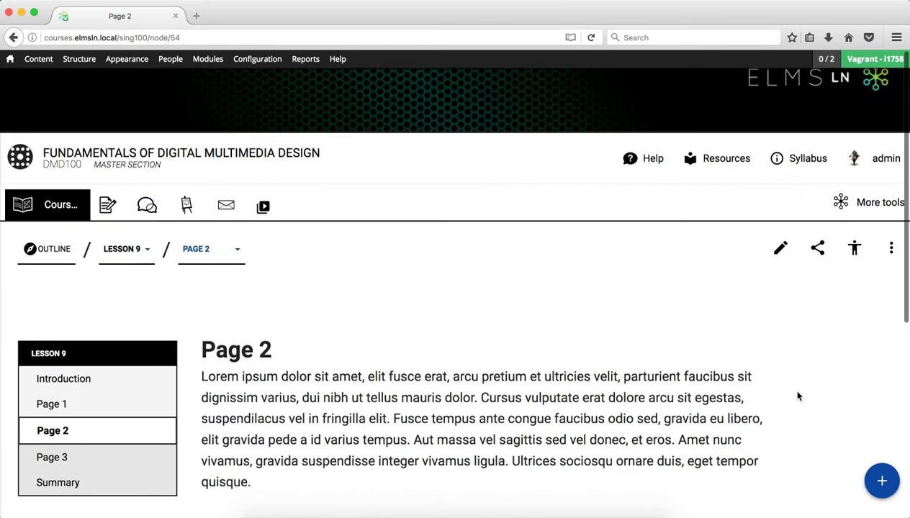
click(125, 253)
click(130, 277)
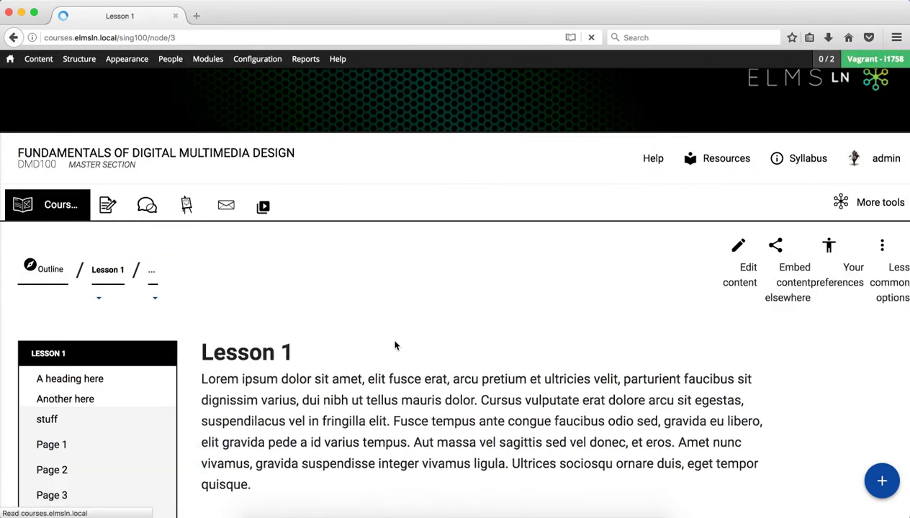
Step: Switch to Safari
key(alt+space)
text(fire)
key(BackSpace)
key(BackSpace)
key(BackSpace)
key(BackSpace)
text(saf)
key(Return)
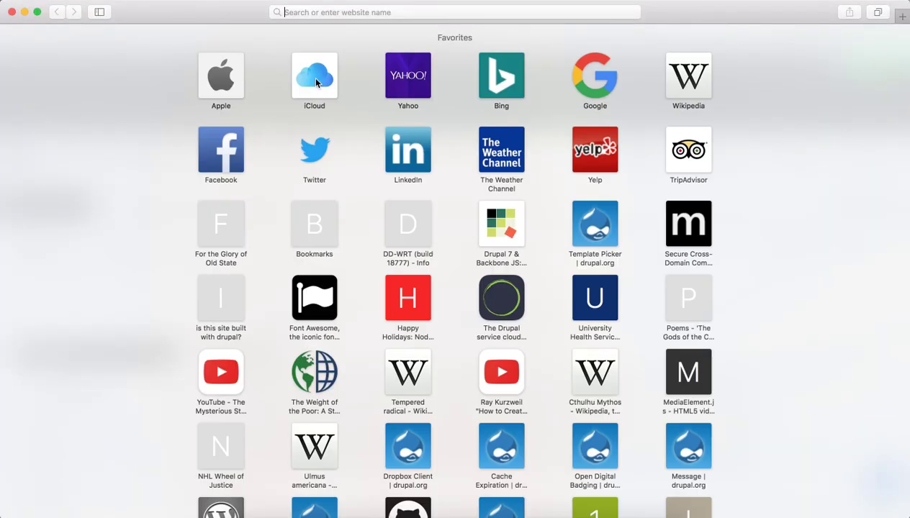
Step: Open the DMD100 home page at courses.elmsln.local/sing100/, and open Page 1 of Lesson 1 from its outline
text(courses.elmsln.local)
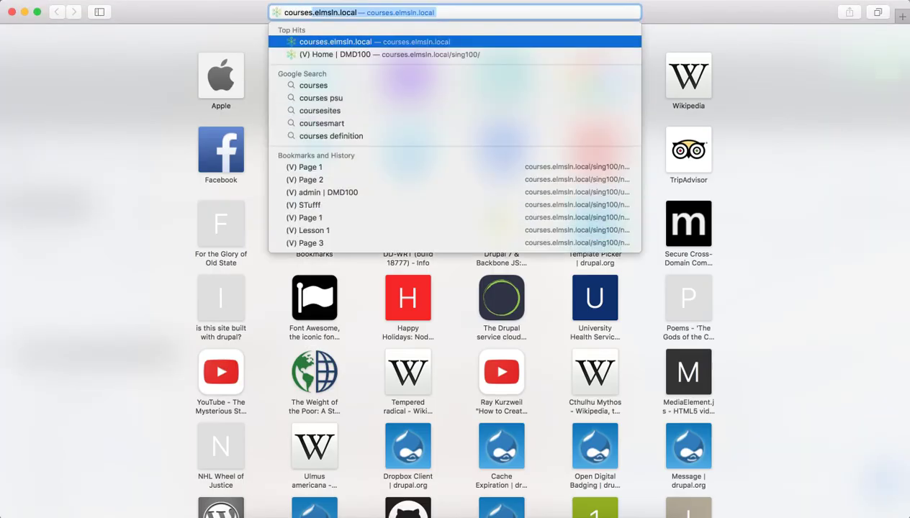
key(Down)
key(Return)
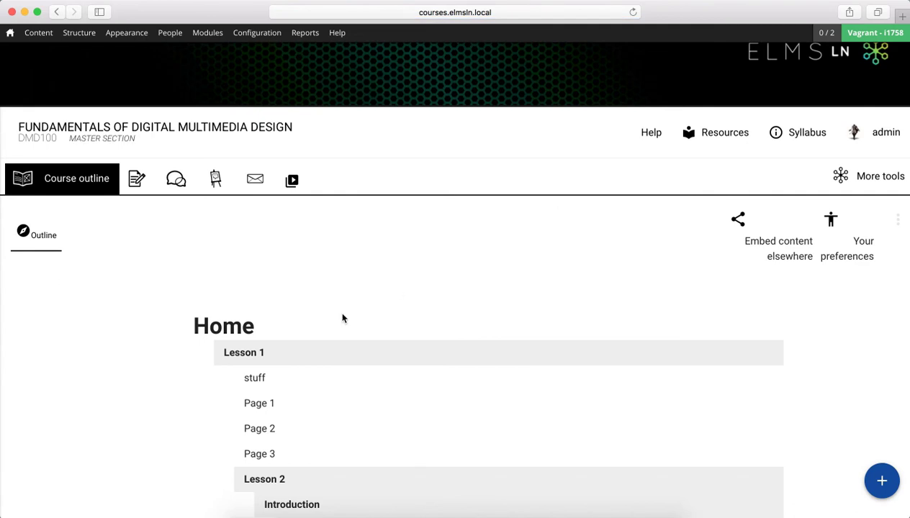
click(325, 408)
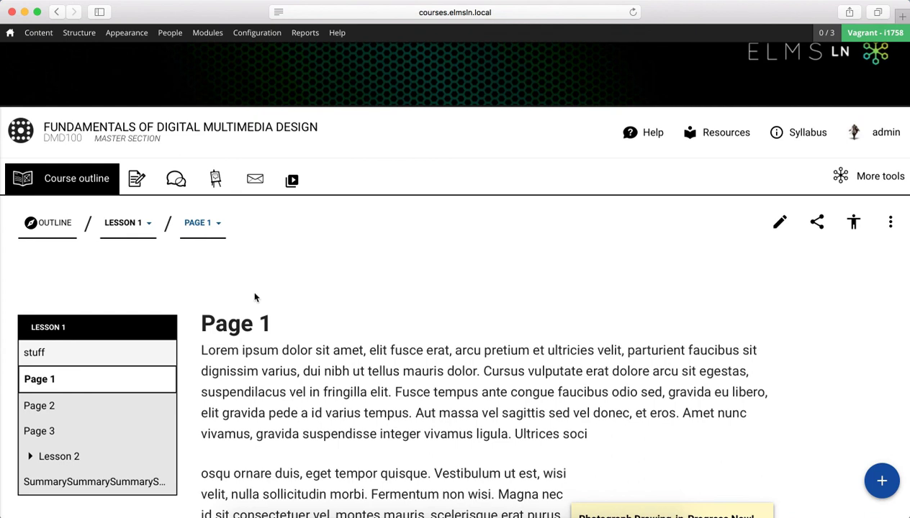
Step: Check Safari's version information and close the About window
click(43, 1)
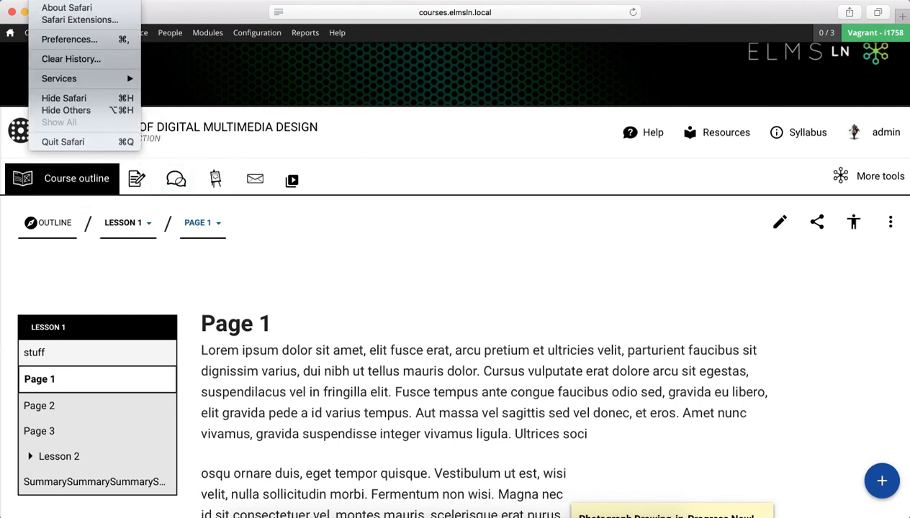
click(54, 8)
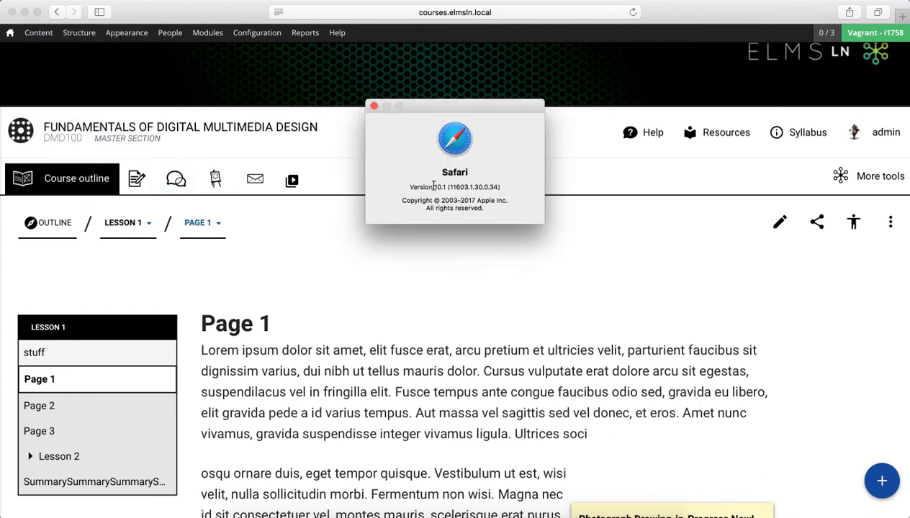
click(374, 107)
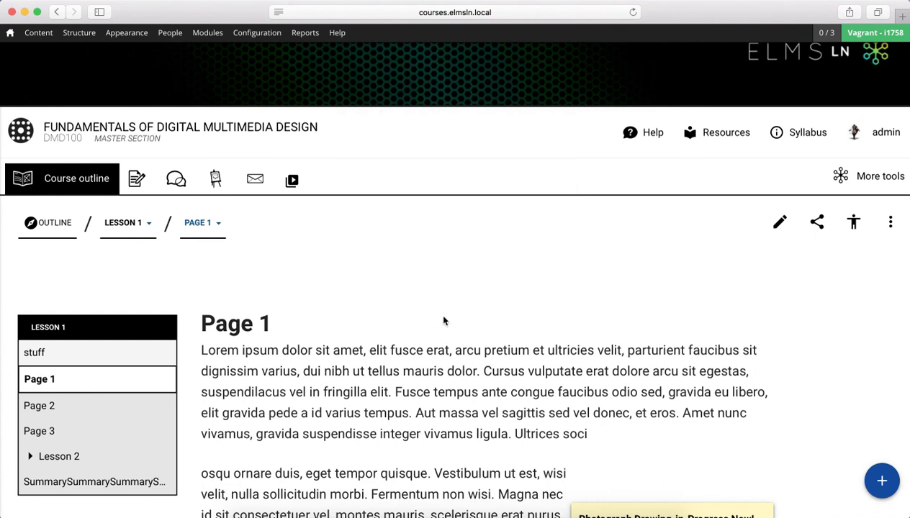
Step: Open Page 2 of Lesson 1 and examine how its heading outline follows the content down to the video and back up
click(89, 404)
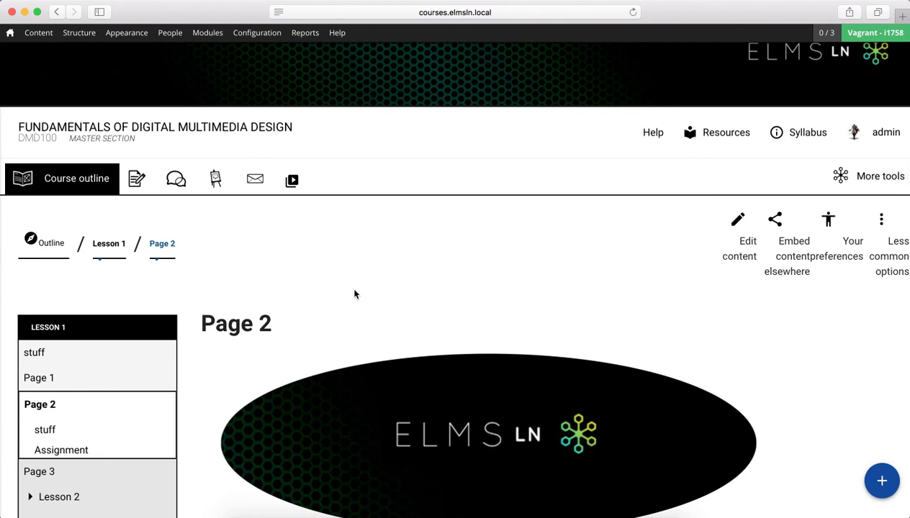
scroll(799, 341, down, 5)
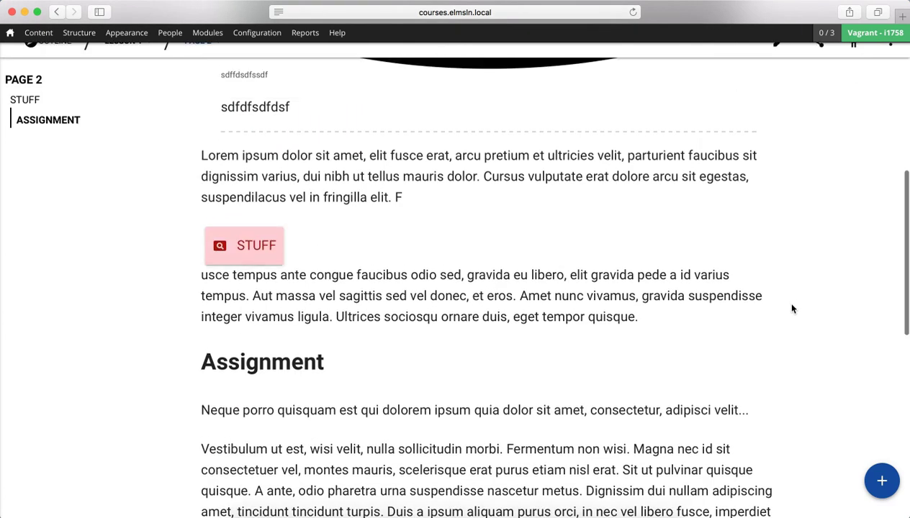
scroll(792, 309, down, 3)
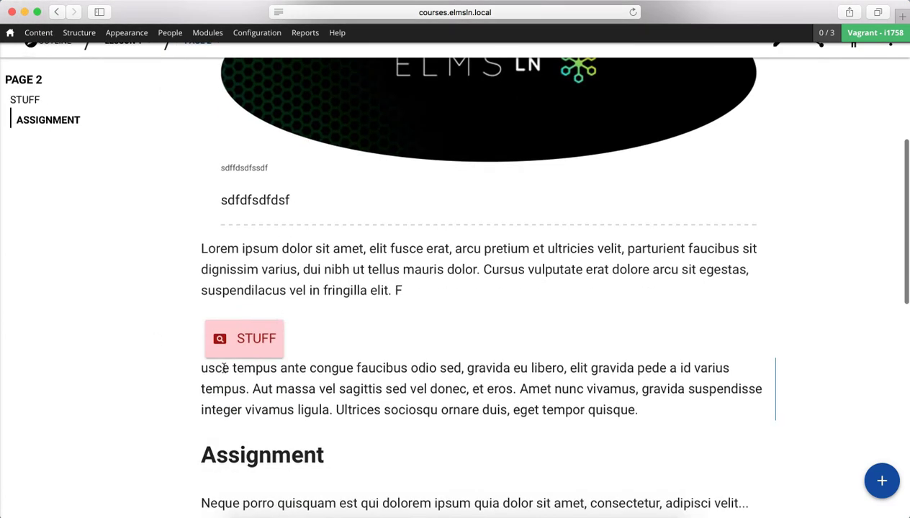
scroll(162, 365, down, 4)
scroll(161, 365, down, 5)
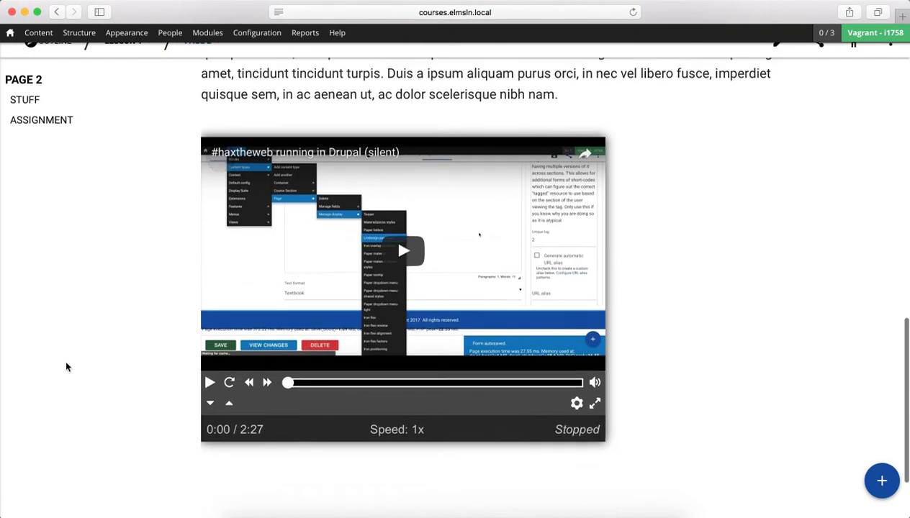
scroll(254, 258, up, 6)
scroll(814, 309, up, 10)
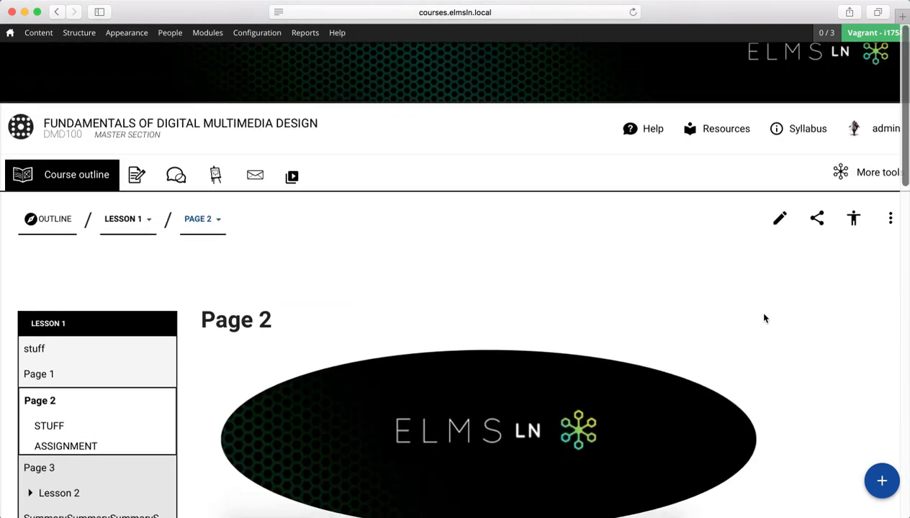
scroll(764, 317, down, 5)
scroll(794, 227, up, 4)
scroll(794, 228, up, 4)
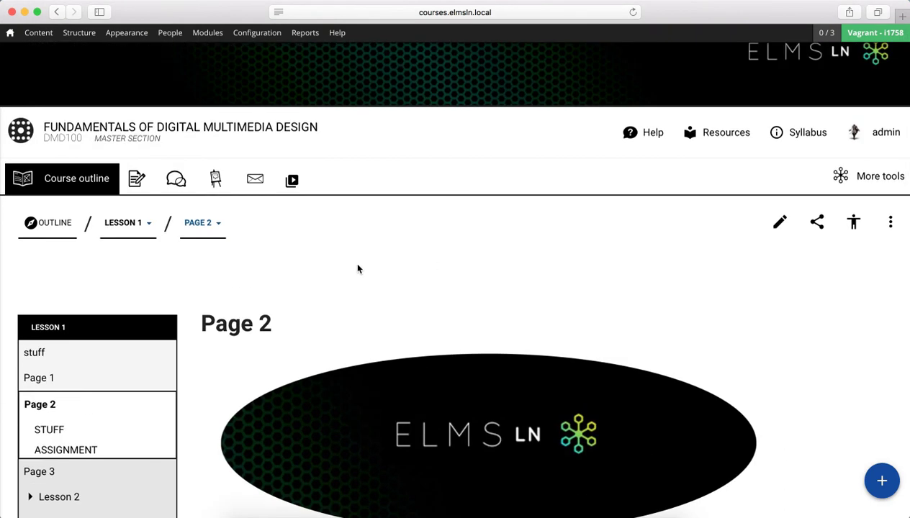
Step: Switch back to Chrome with the NGDLEs page of the Introduction to xAPI course
key(super+Tab)
key(super+Tab)
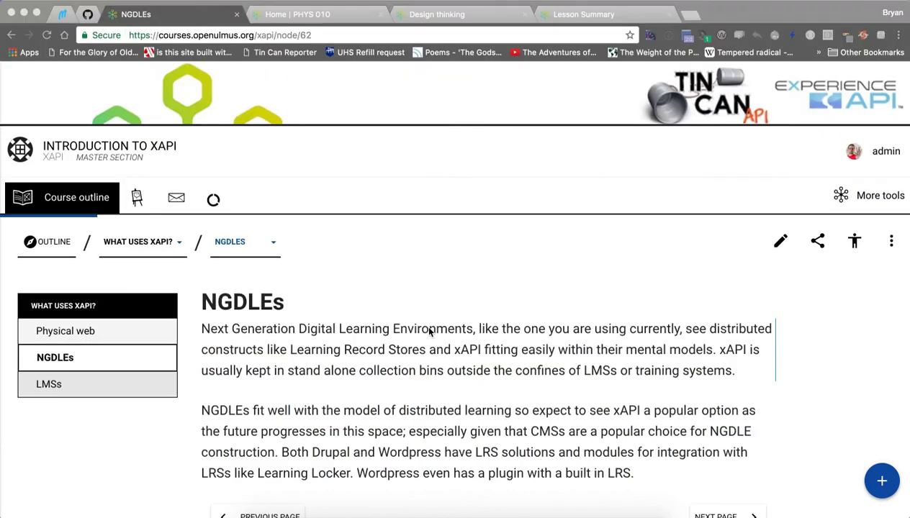